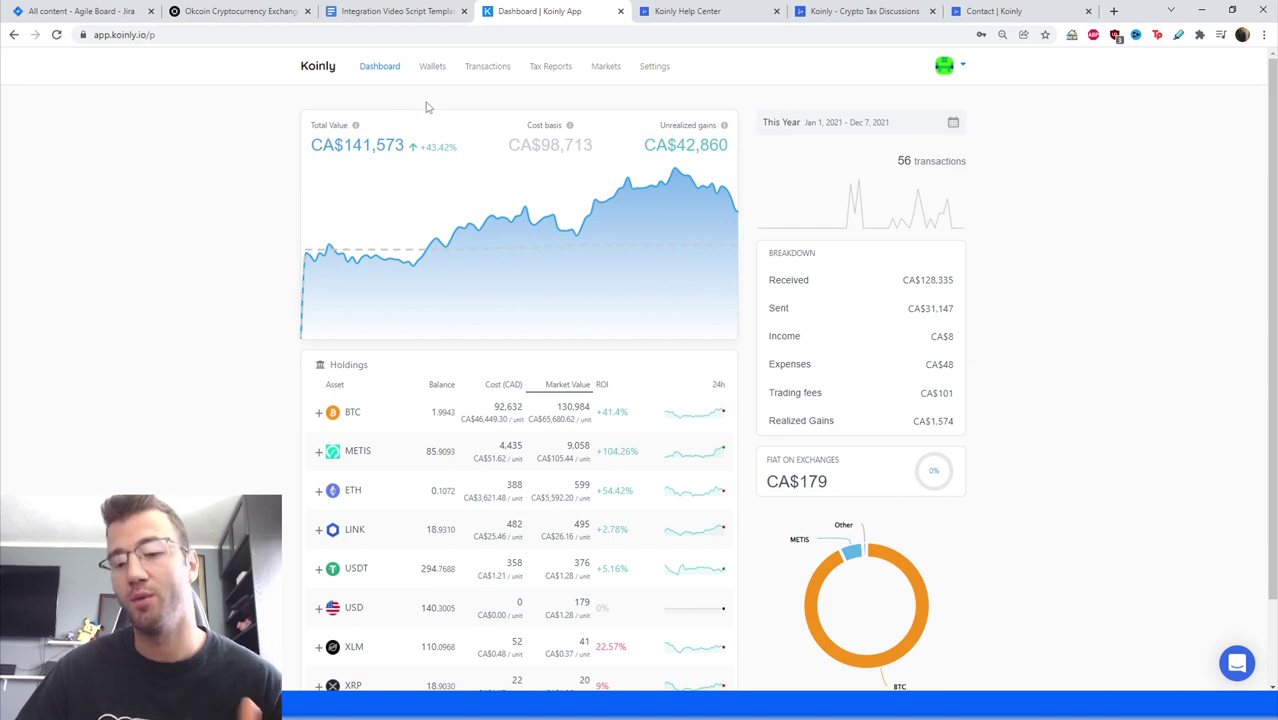
- Leave the portfolio dashboard for Koinly's Wallets page
click(432, 68)
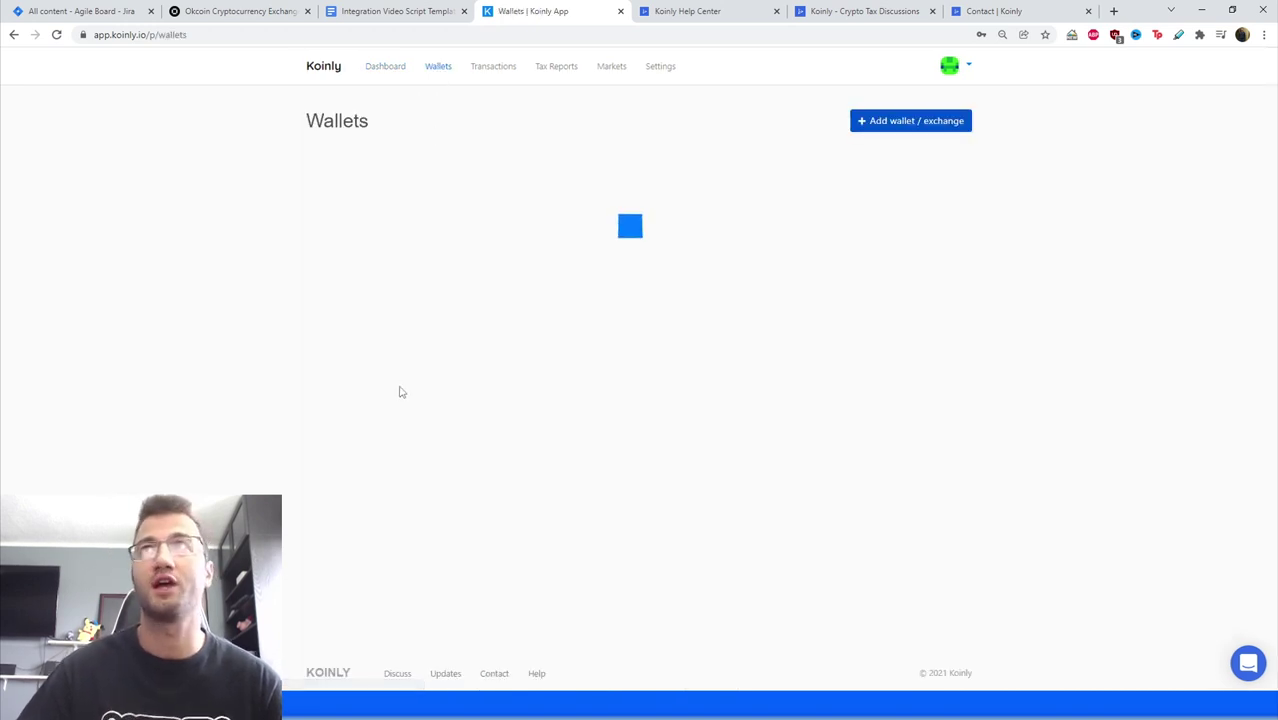
- Add OKCoin as a new wallet by searching 'ok', and choose auto-sync for its transactions
click(901, 122)
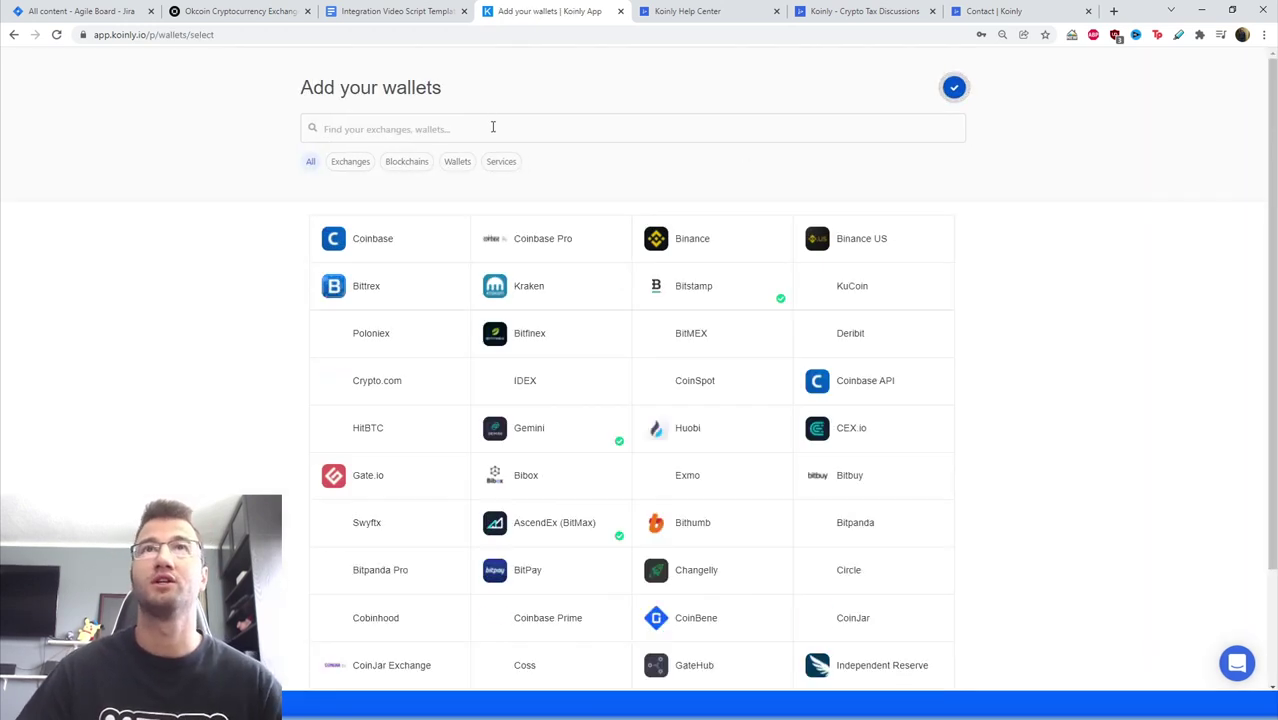
click(492, 127)
text(ok)
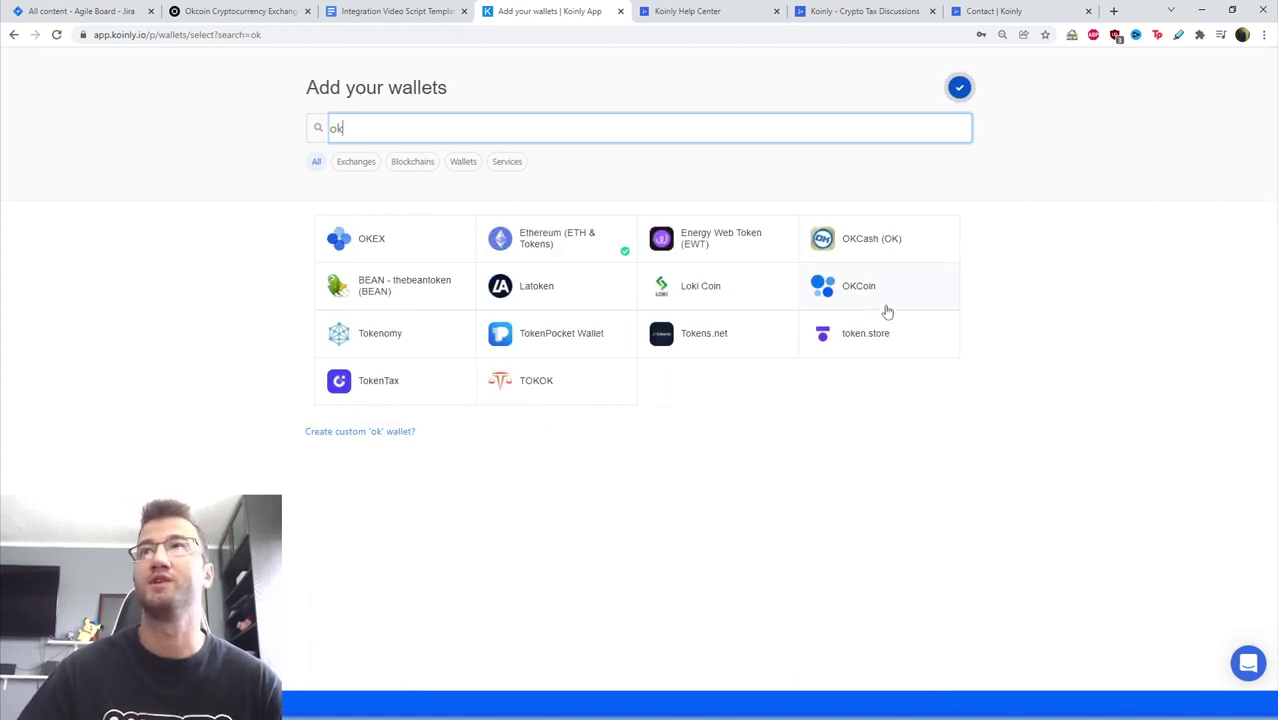
click(881, 300)
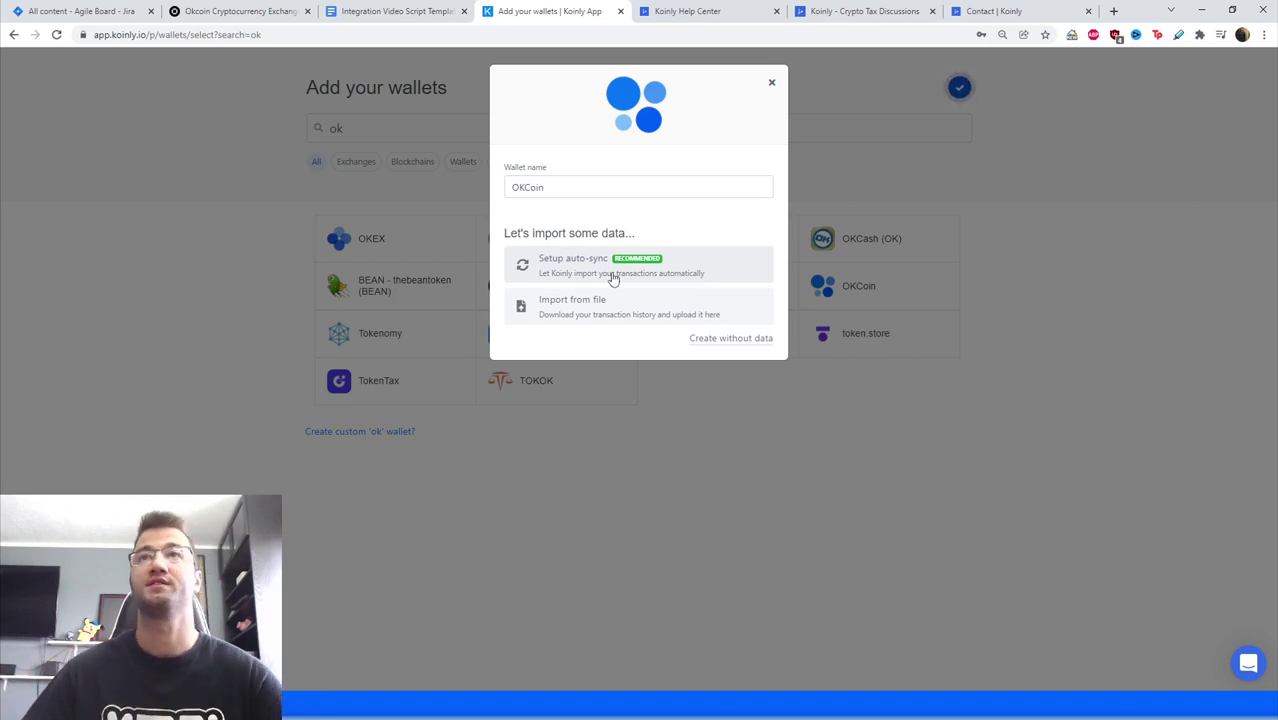
click(571, 268)
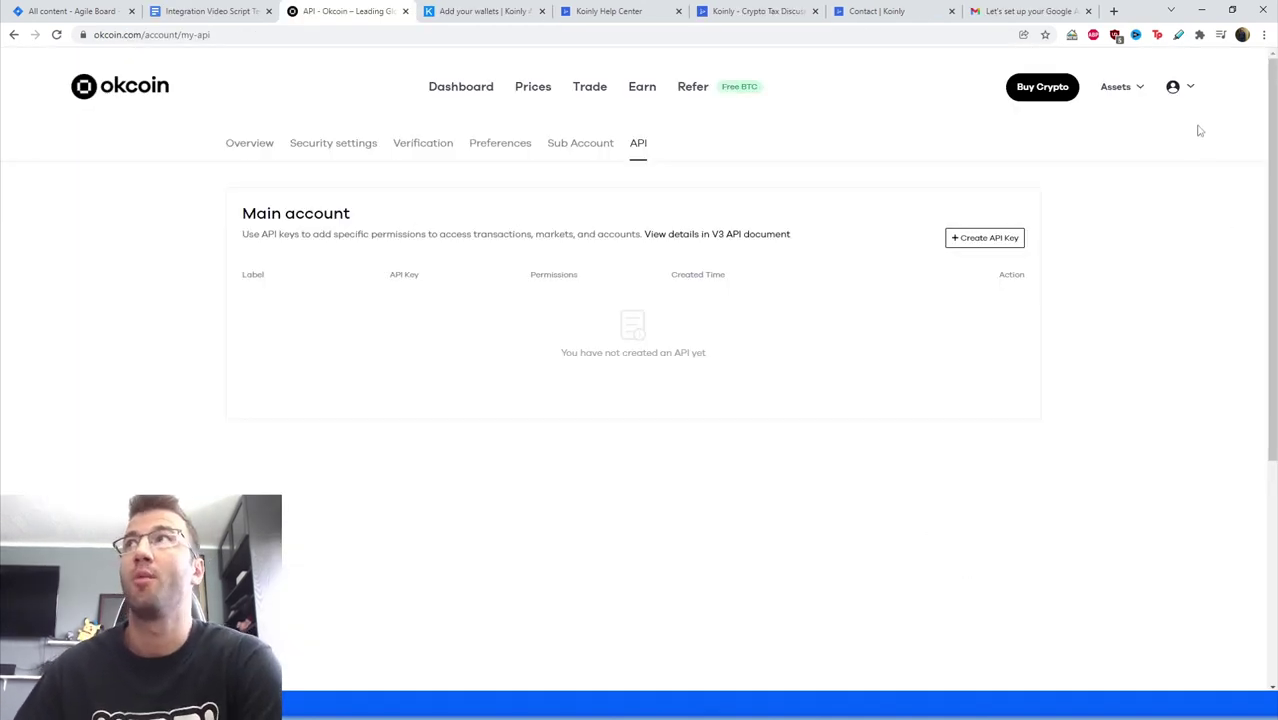
- Create a read-only OKCoin API key labelled 'koinly' with a passphrase
mouse_move(1175, 88)
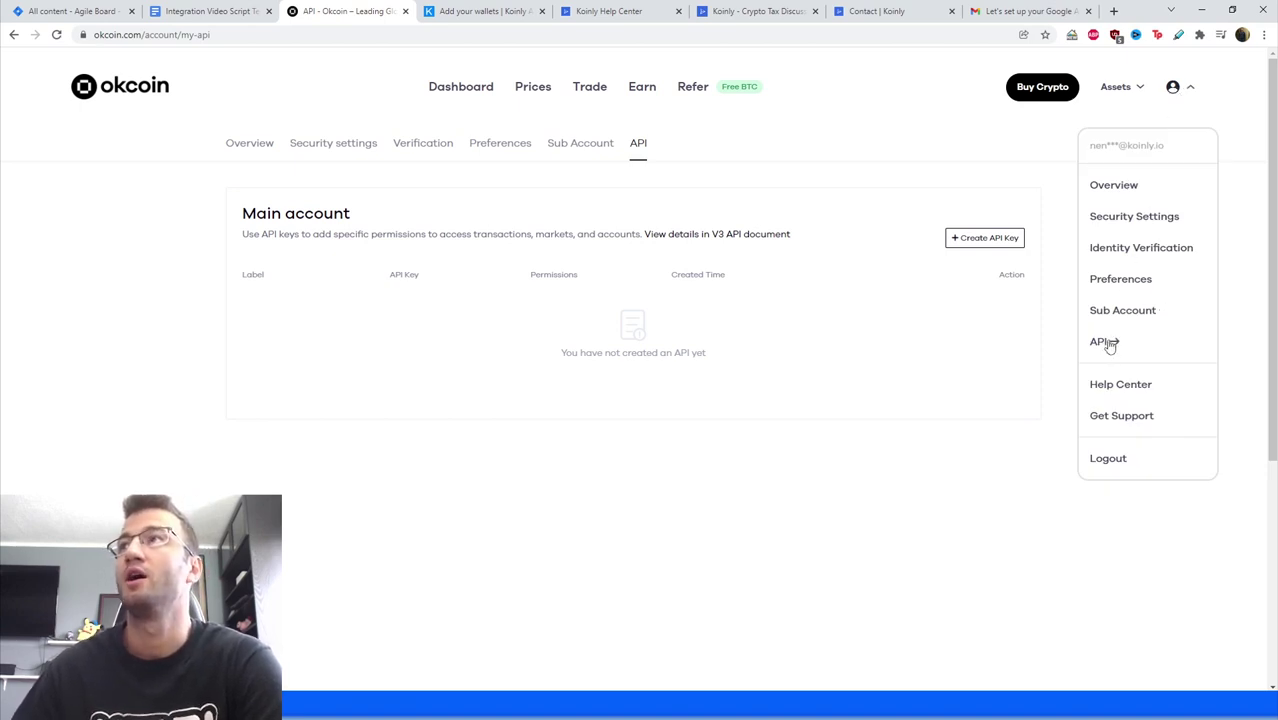
click(1112, 344)
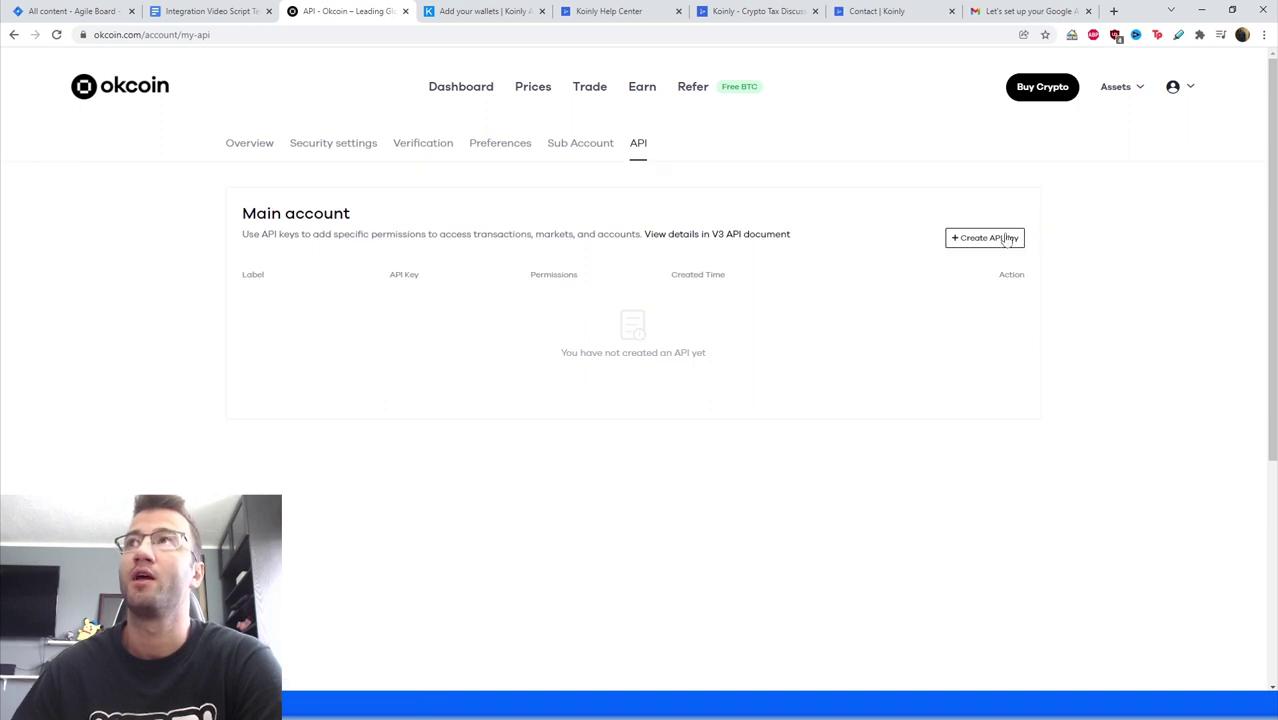
click(979, 238)
click(329, 284)
text(koinl)
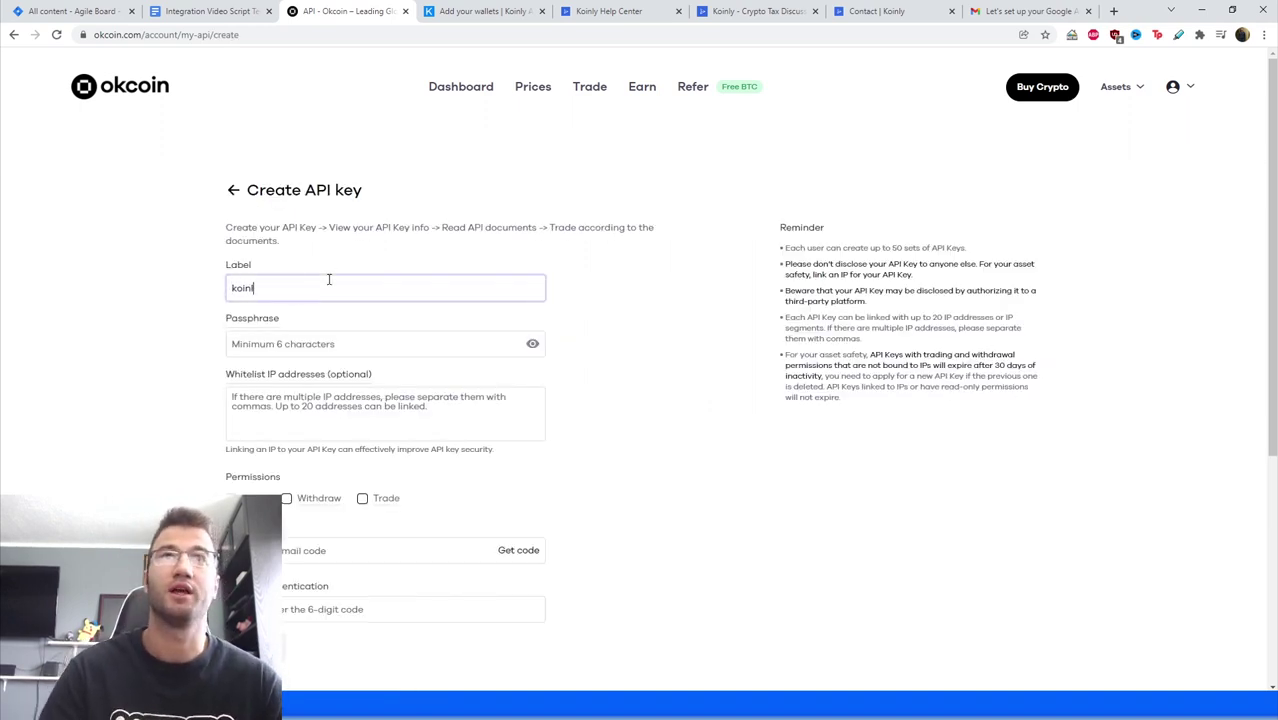
text(y)
click(325, 350)
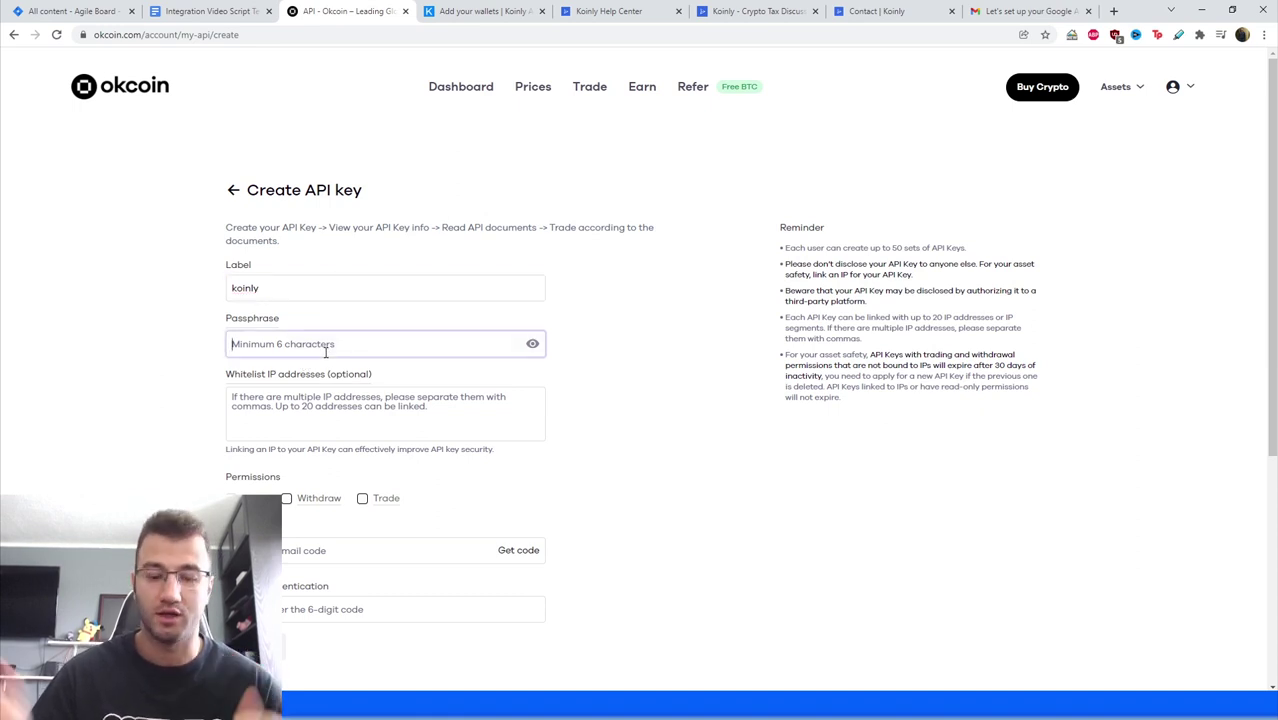
text(****)
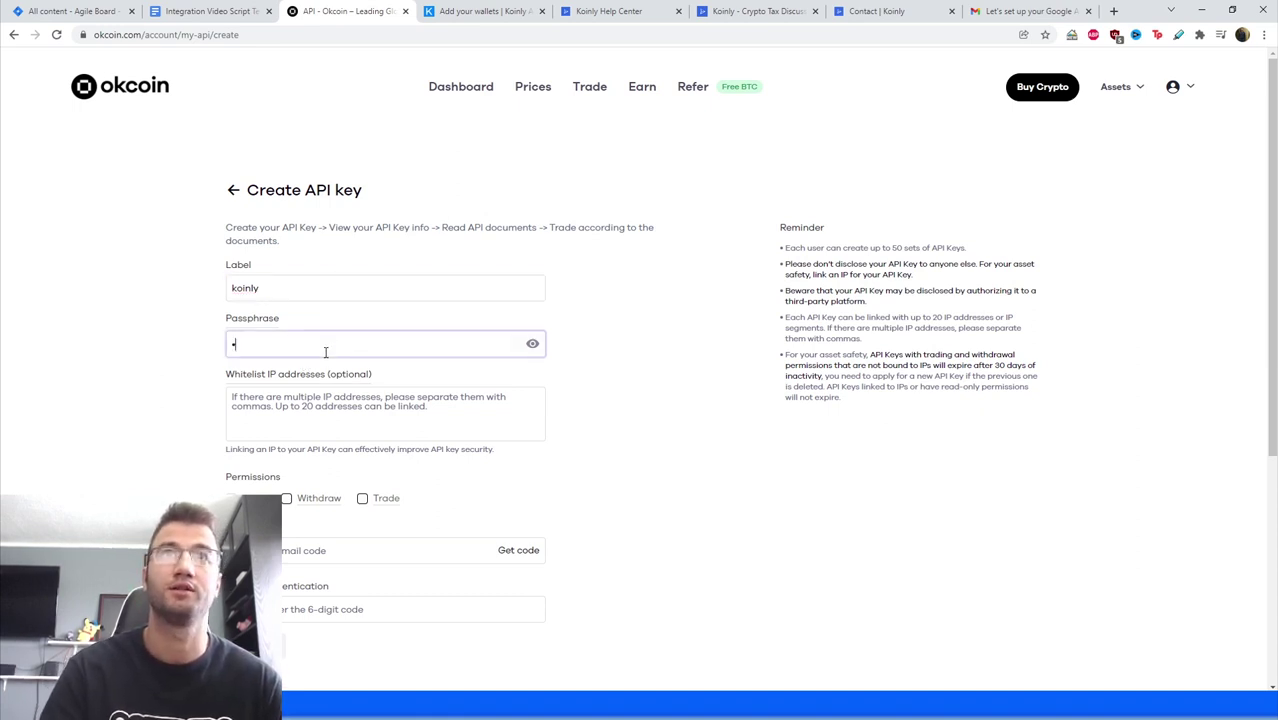
text(*******)
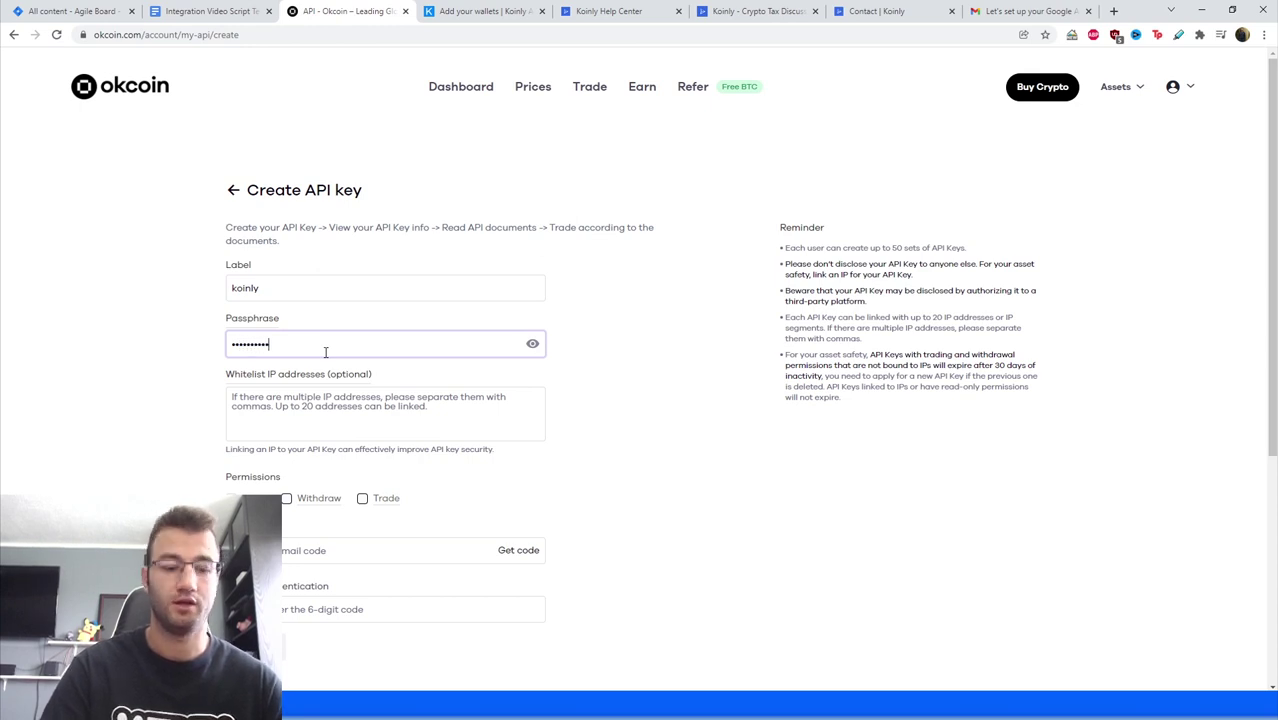
click(533, 345)
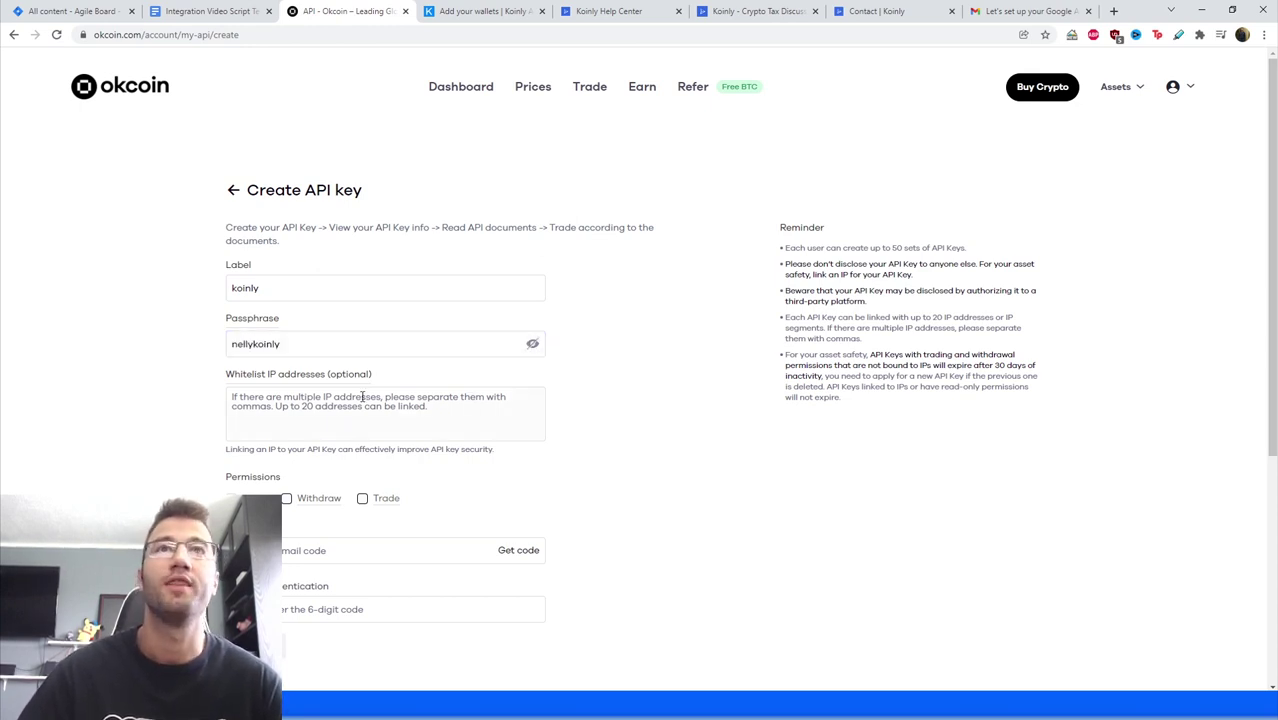
scroll(265, 490, down, 1)
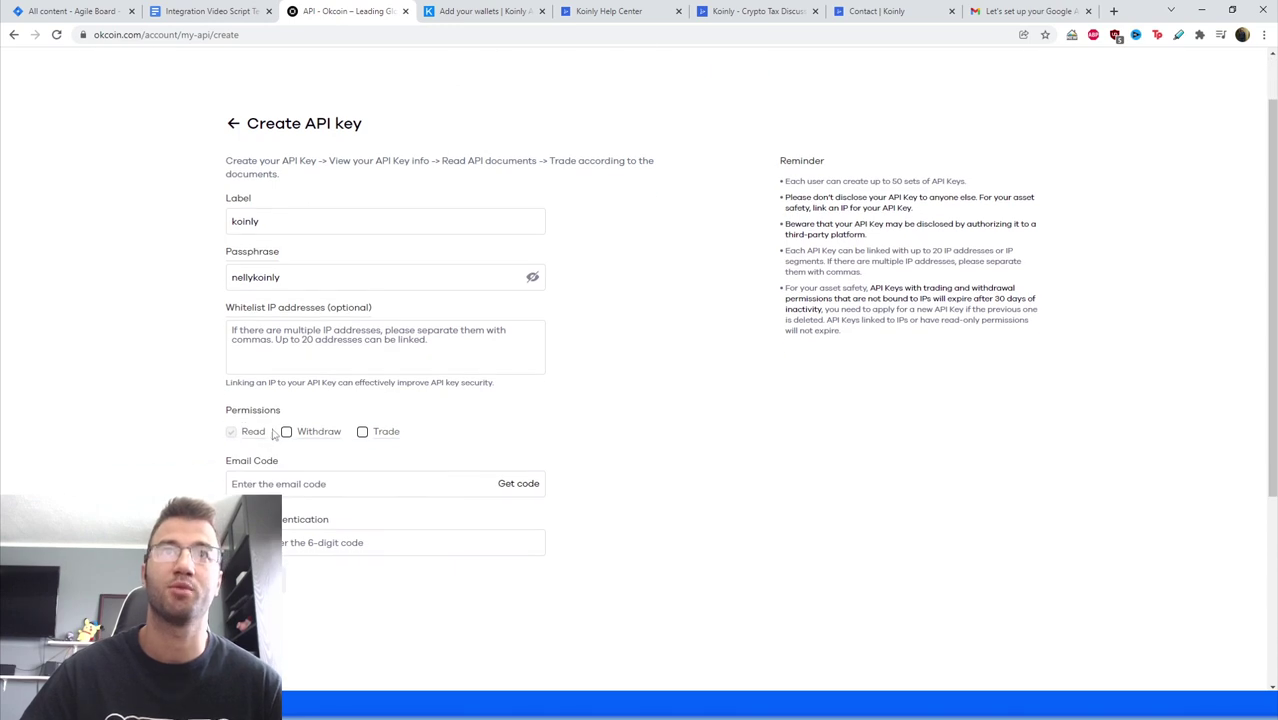
mouse_move(250, 438)
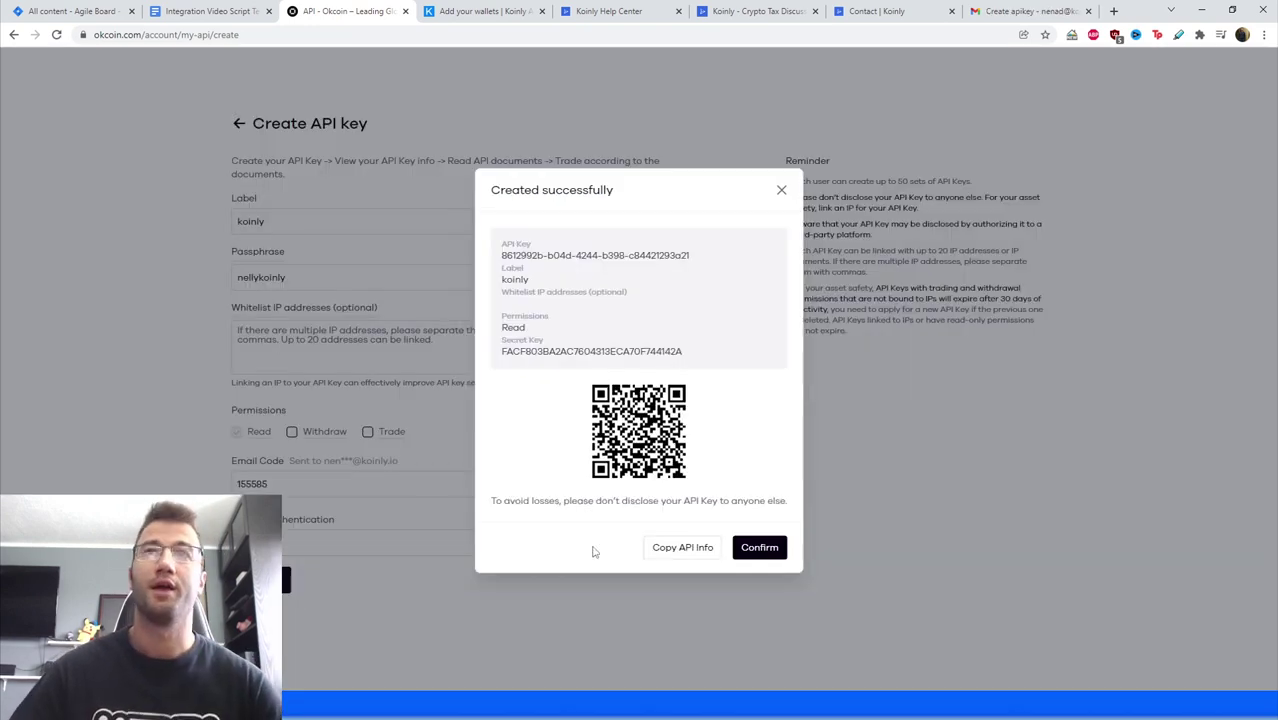
- Copy the new OKCoin API key into Koinly's Api key field
double_click(640, 256)
drag(699, 263, 499, 259)
key(ctrl+c)
click(480, 11)
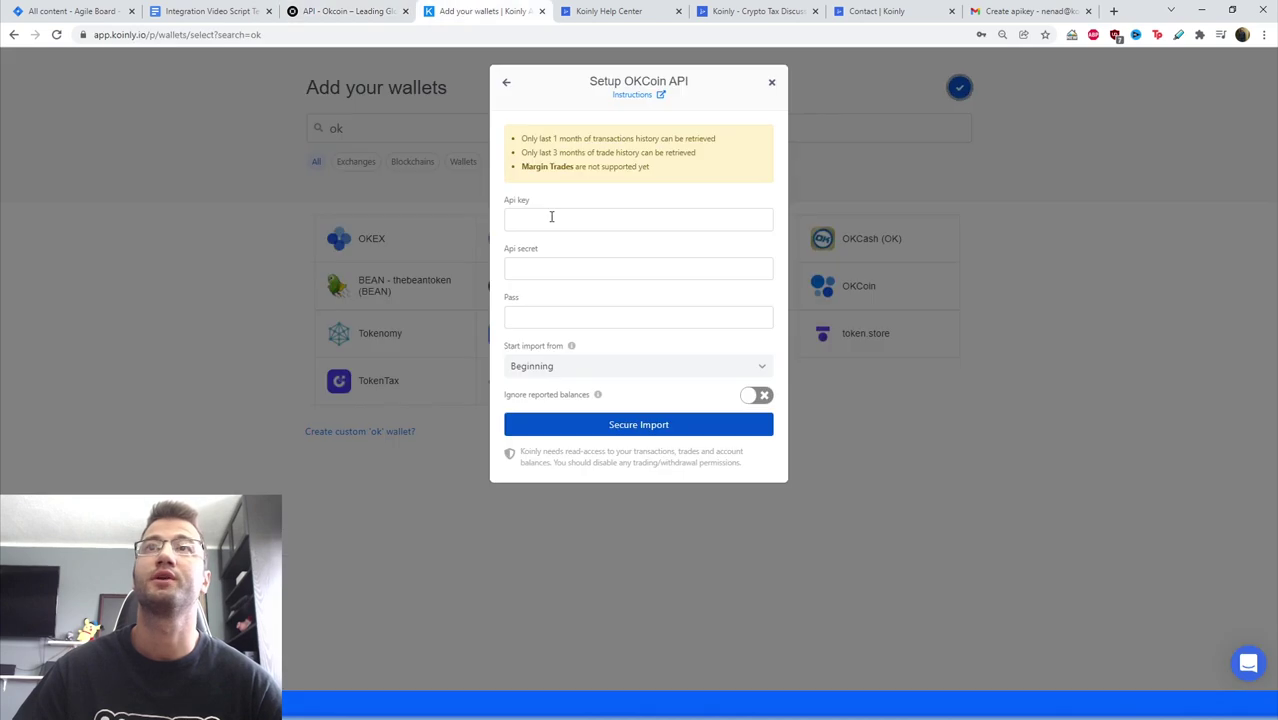
click(551, 220)
key(ctrl+v)
- Fill in the OKCoin secret key and the key's passphrase, then submit with Secure Import
click(345, 11)
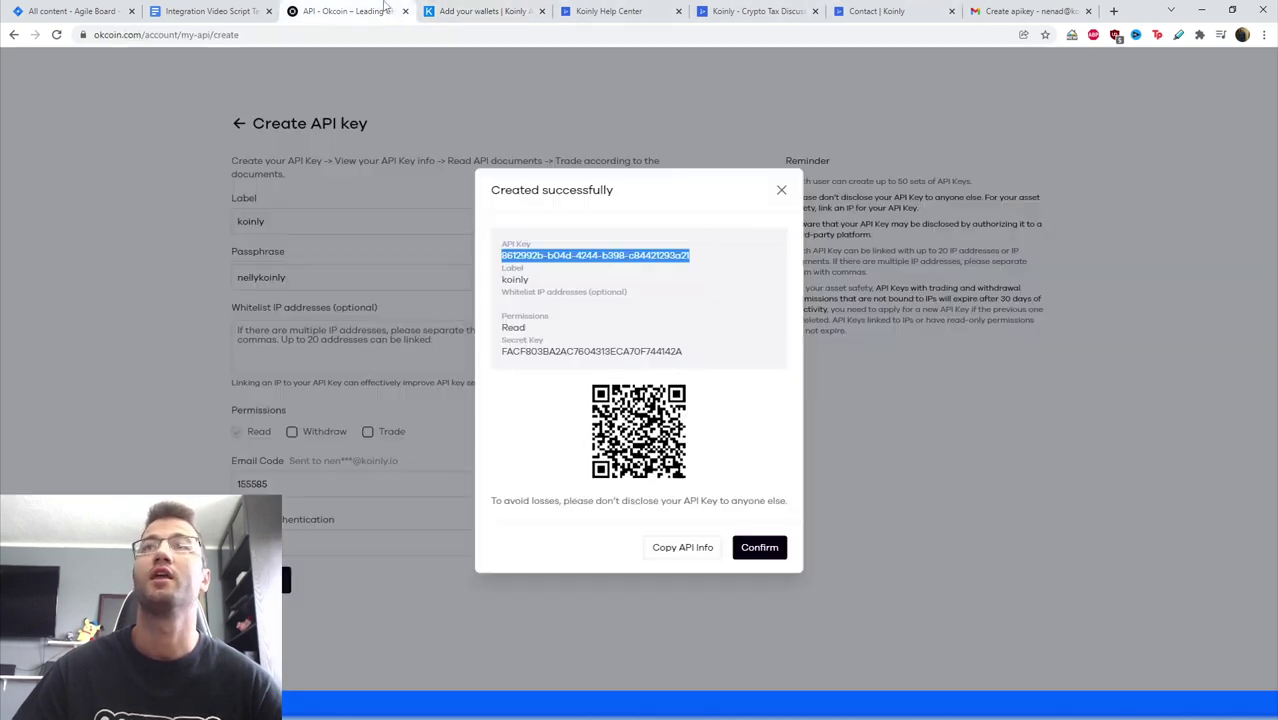
drag(686, 352, 505, 349)
key(ctrl+c)
click(480, 11)
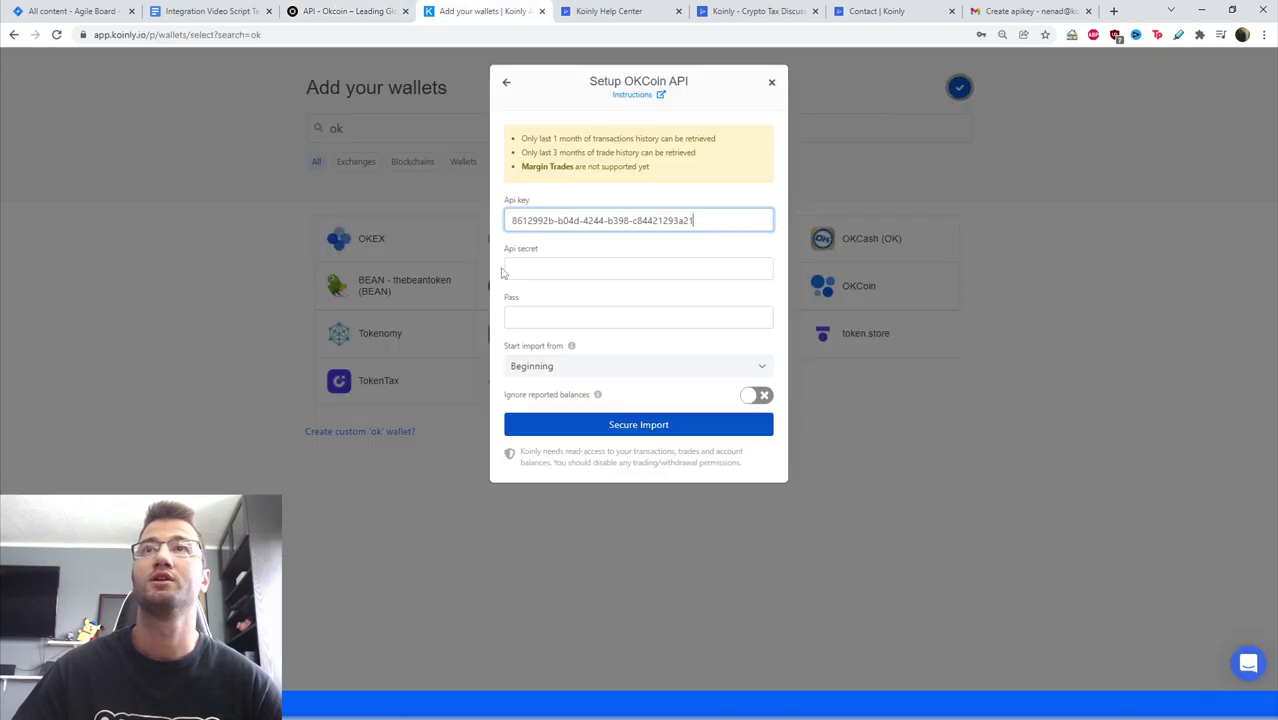
click(531, 272)
key(ctrl+v)
click(559, 313)
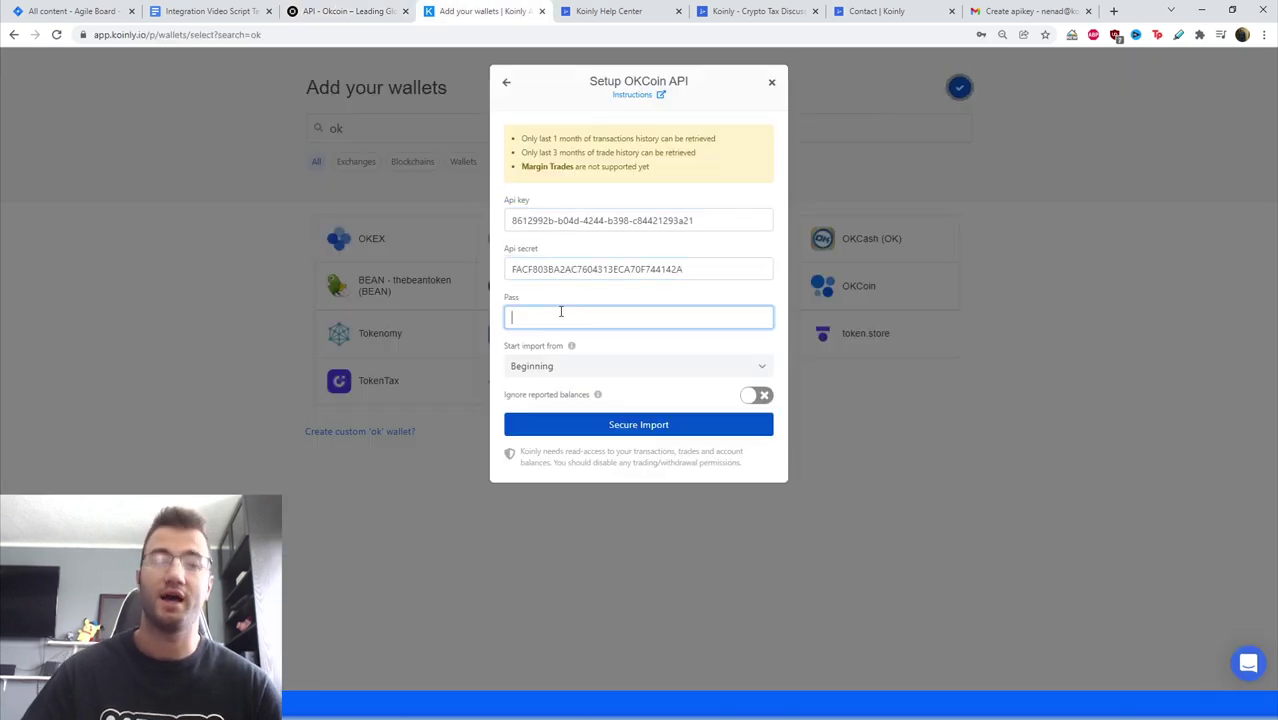
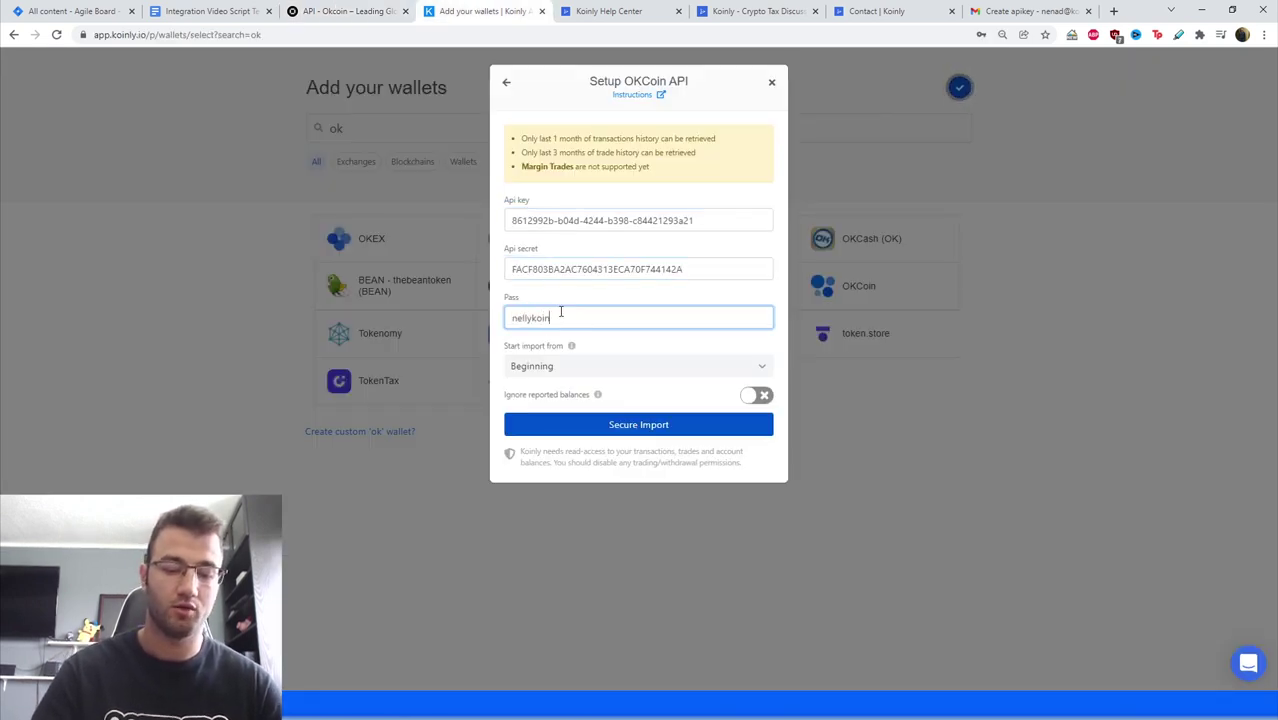
click(622, 428)
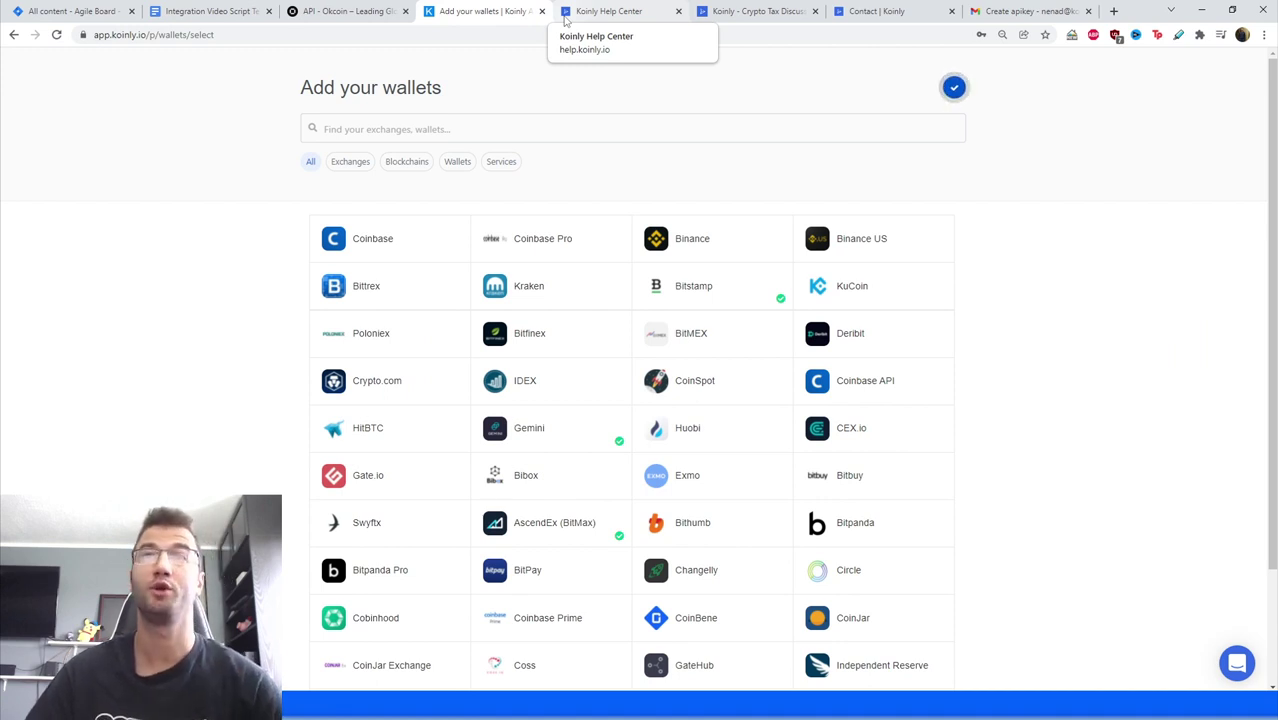
- Add a second OKCoin wallet, OKCoin 2, set up for importing from a file
click(434, 128)
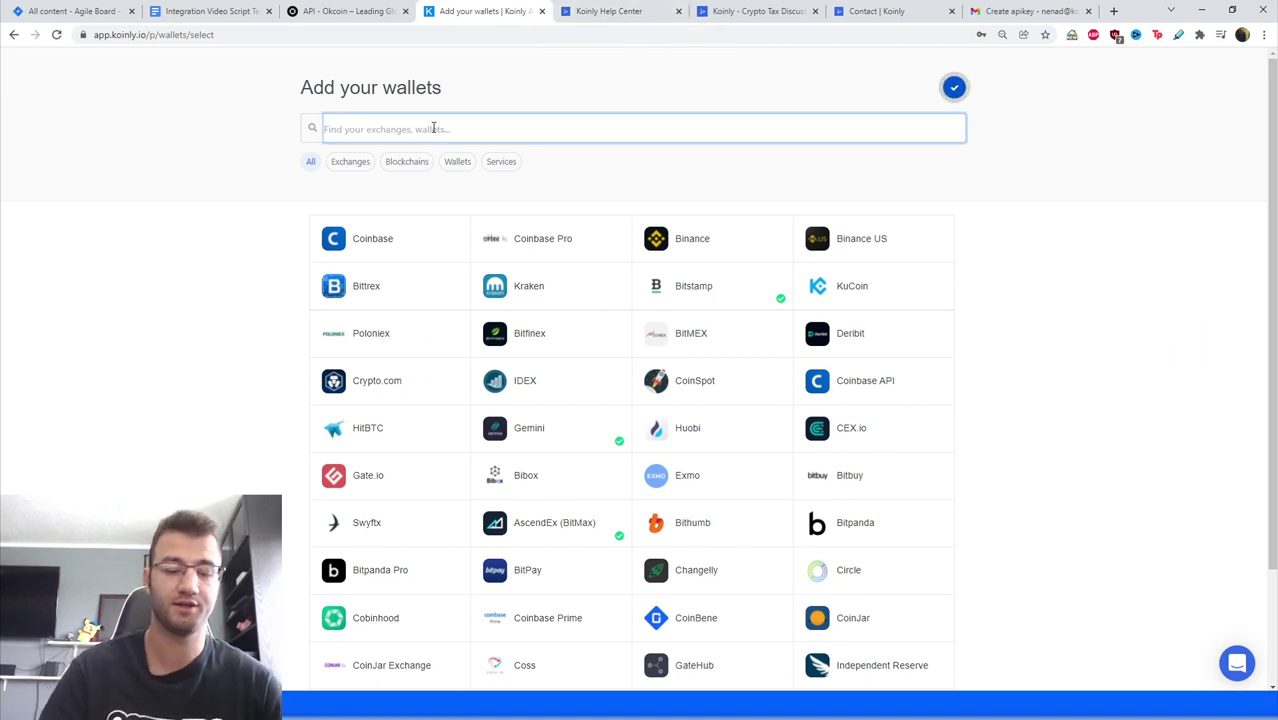
text(ok)
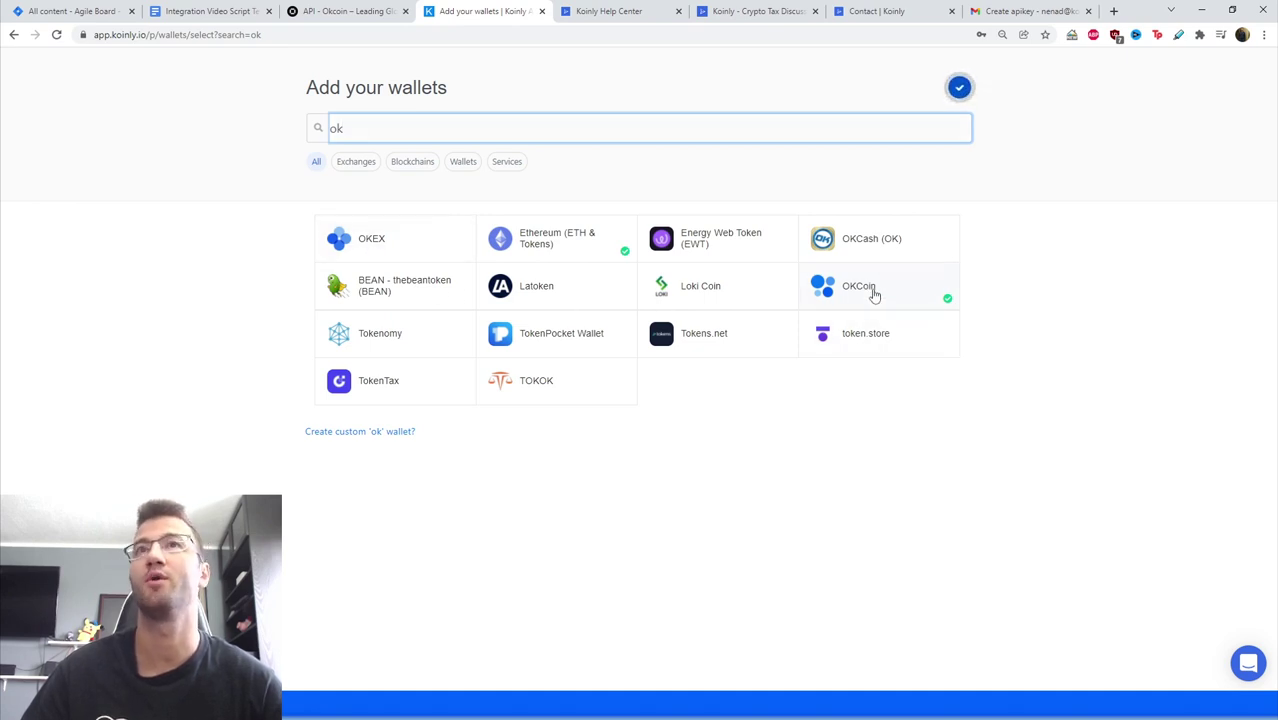
click(873, 295)
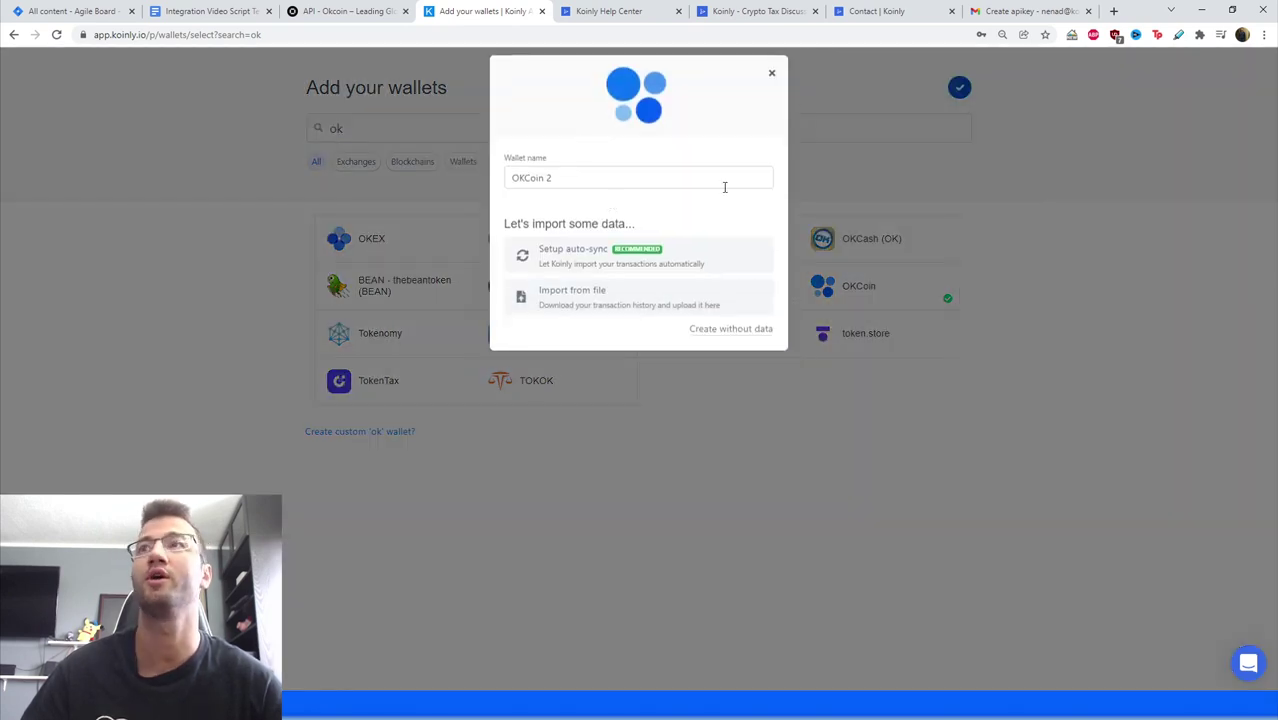
click(575, 314)
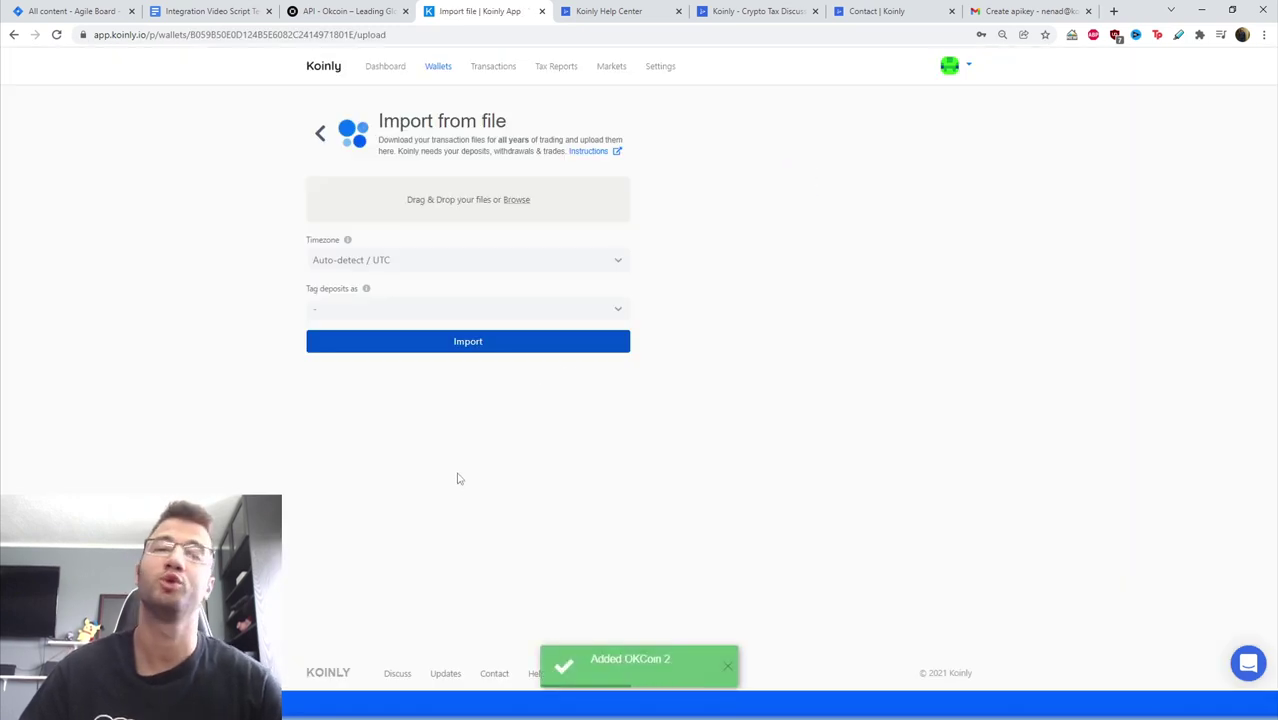
key(ctrl+shift+Tab)
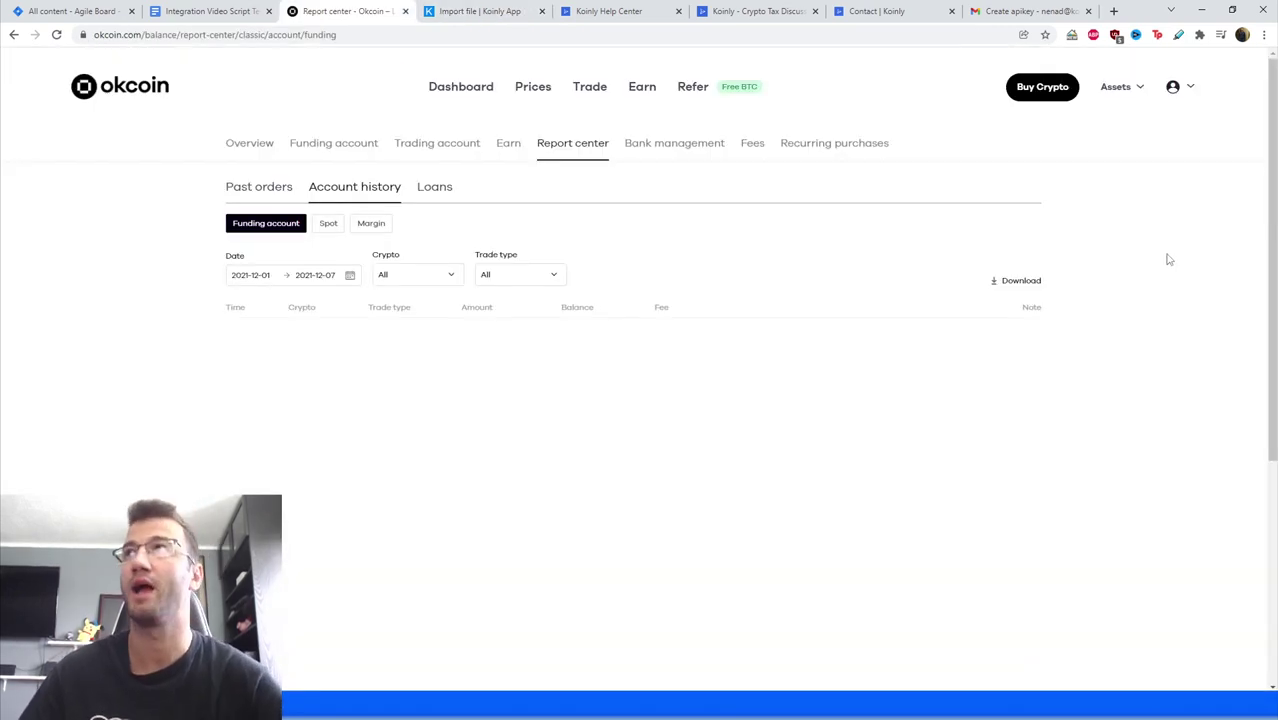
- Review OKCoin's Funding history download options, then the Spot and Margin account histories
mouse_move(1136, 109)
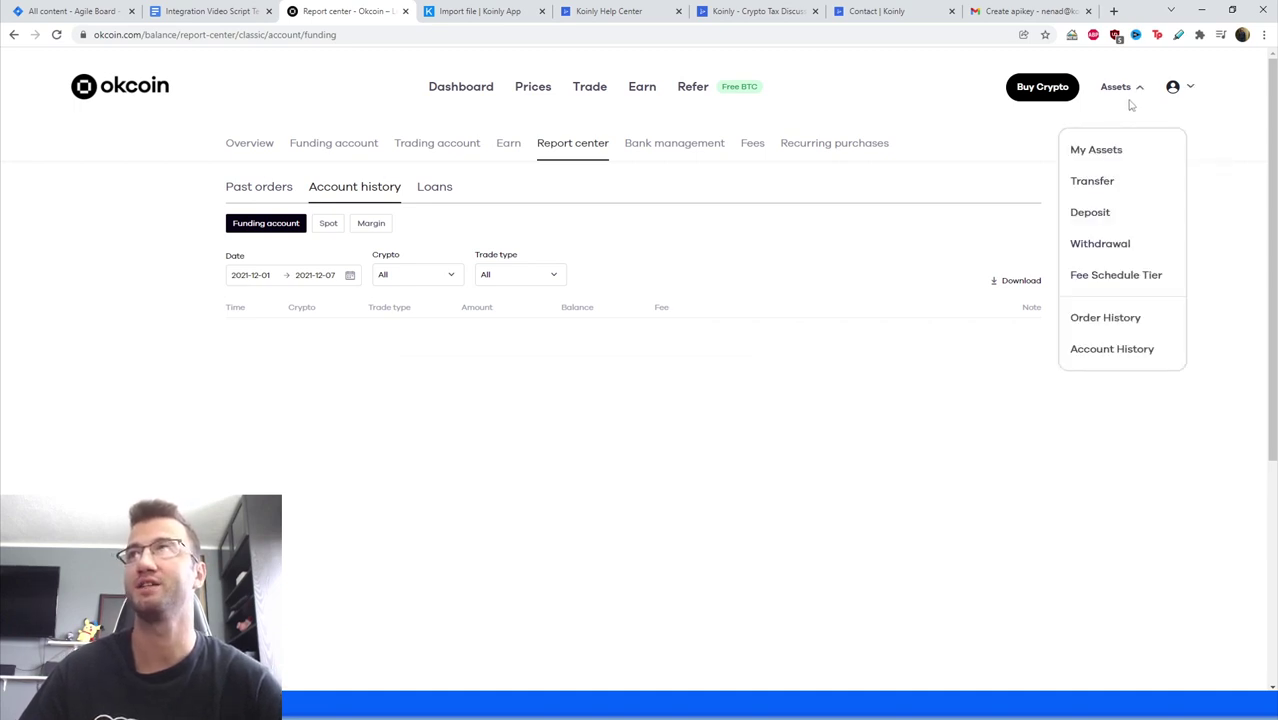
click(1075, 351)
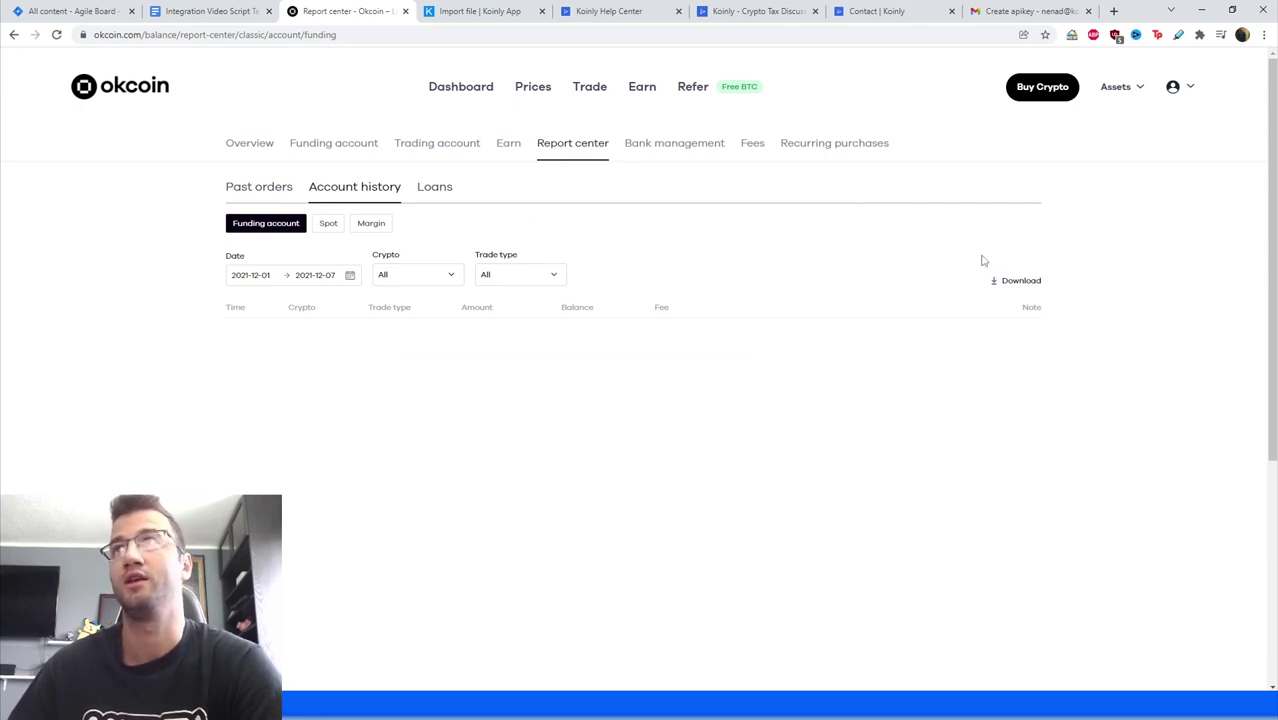
click(1018, 280)
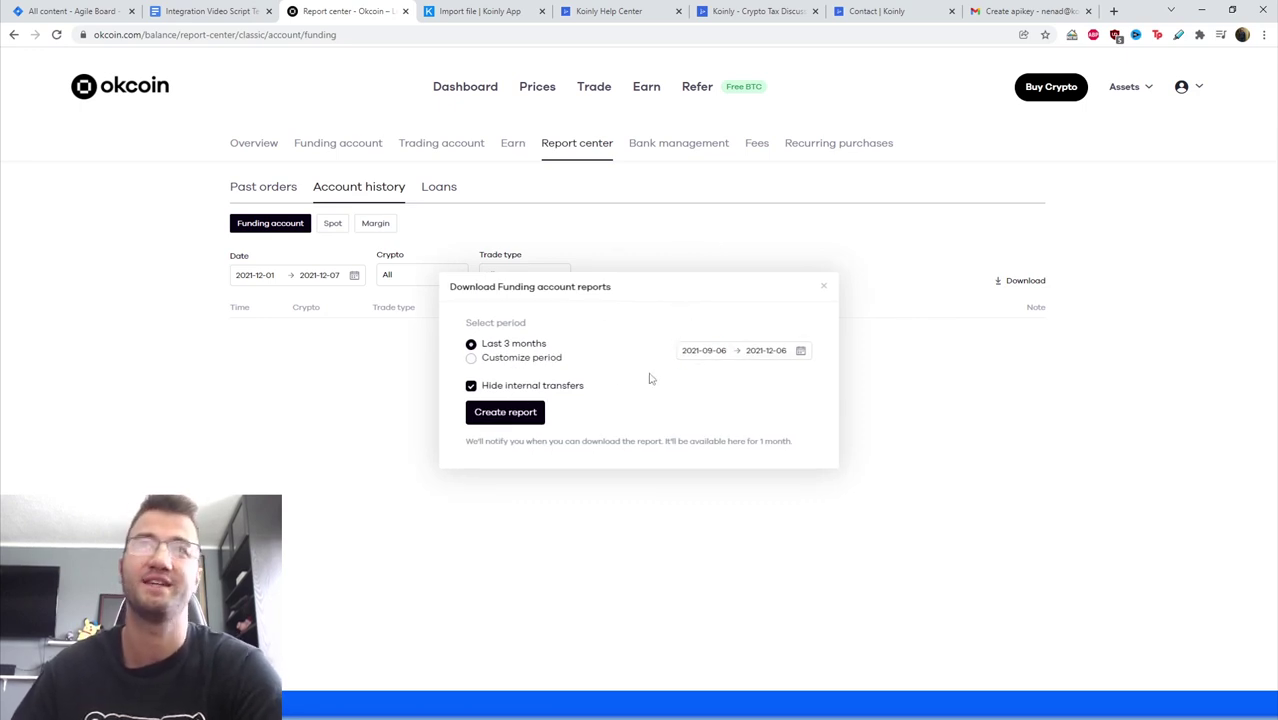
click(509, 360)
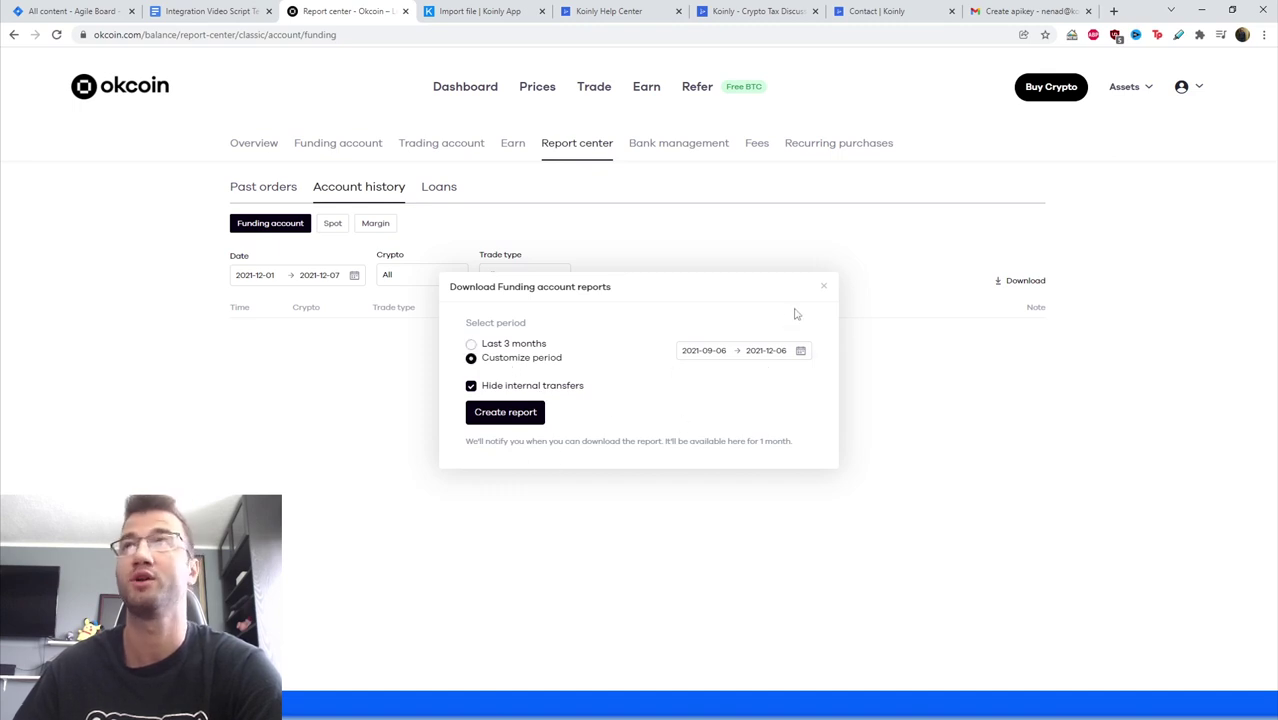
click(823, 287)
click(332, 223)
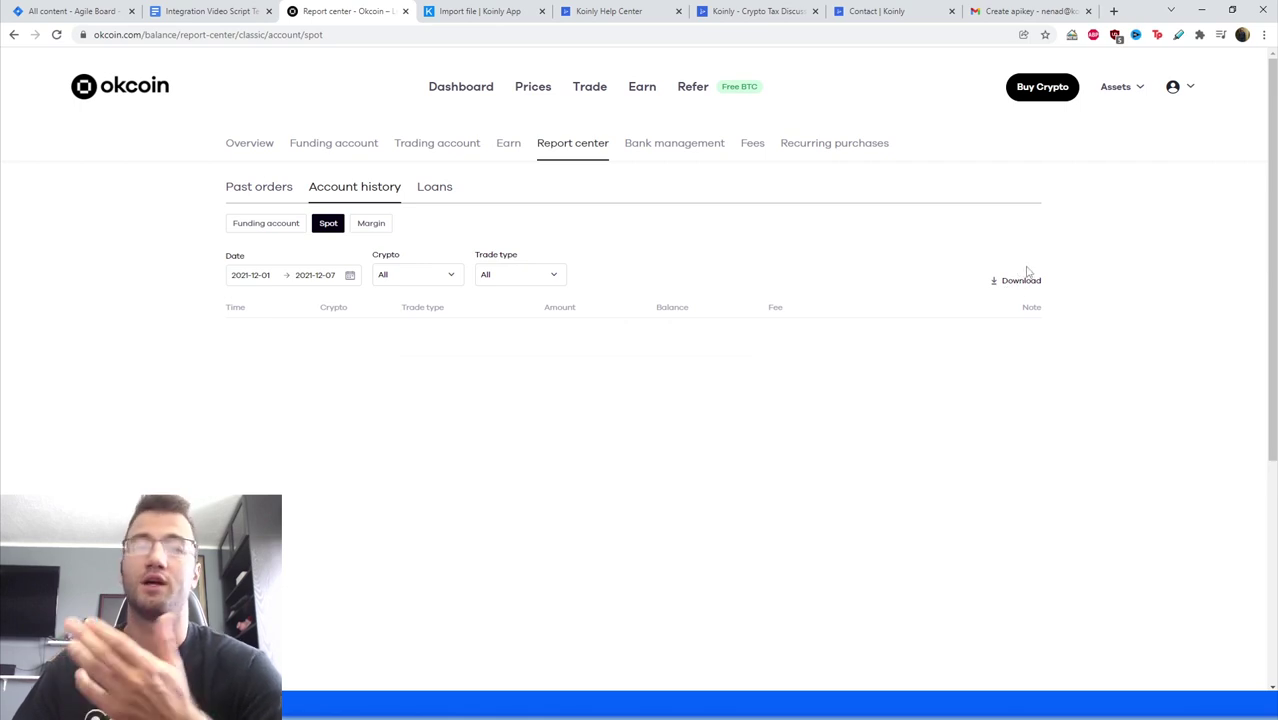
click(371, 222)
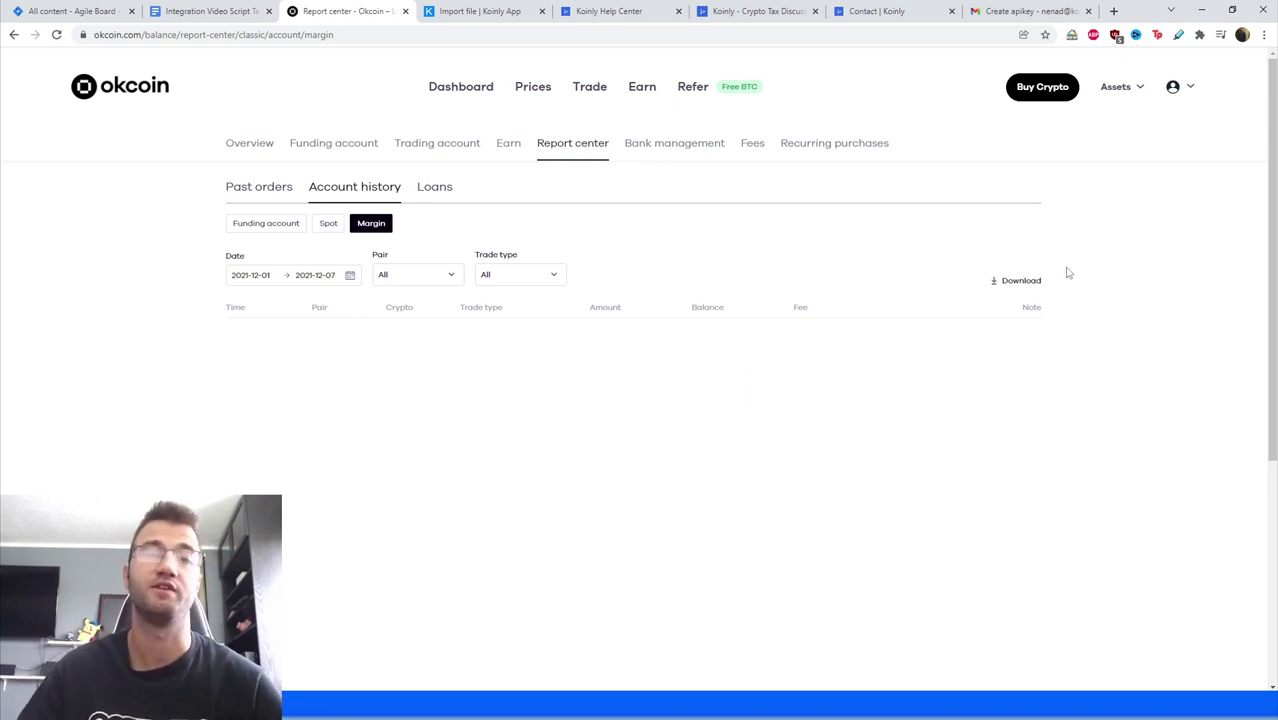
key(ctrl+Tab)
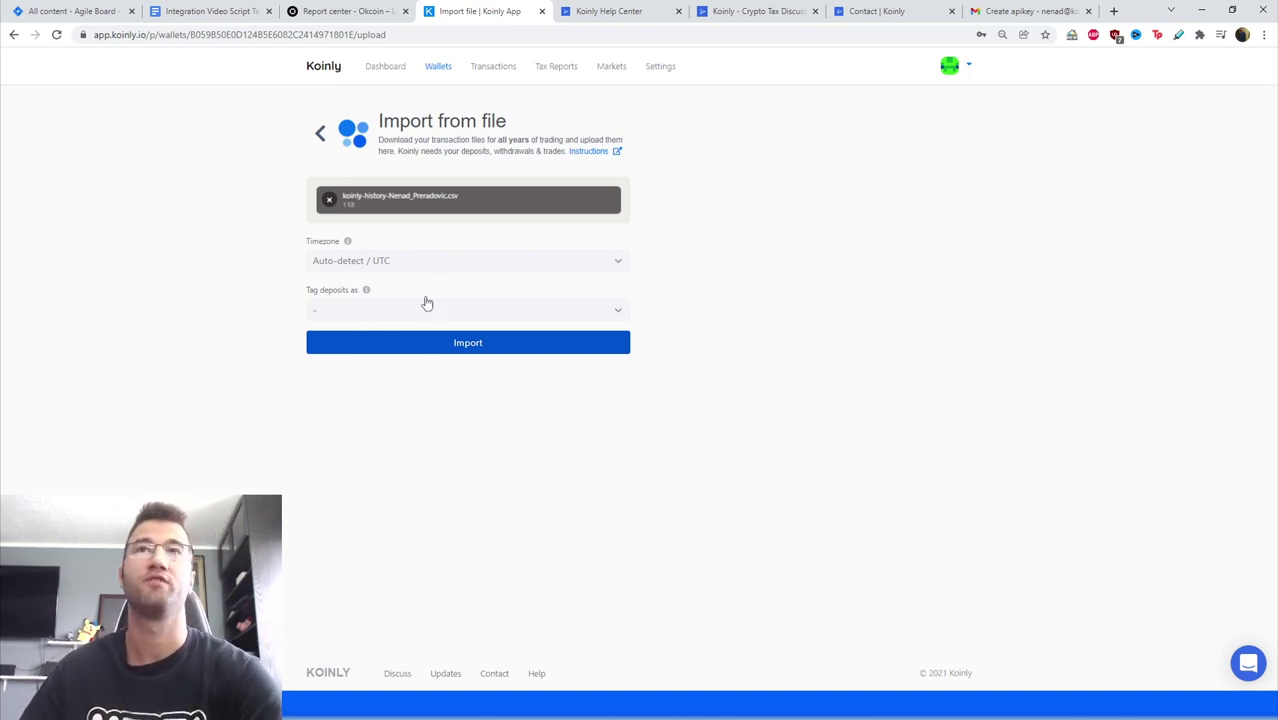
- Import the CSV into OKCoin 2, giving it 26 transactions in the wallet list
click(519, 343)
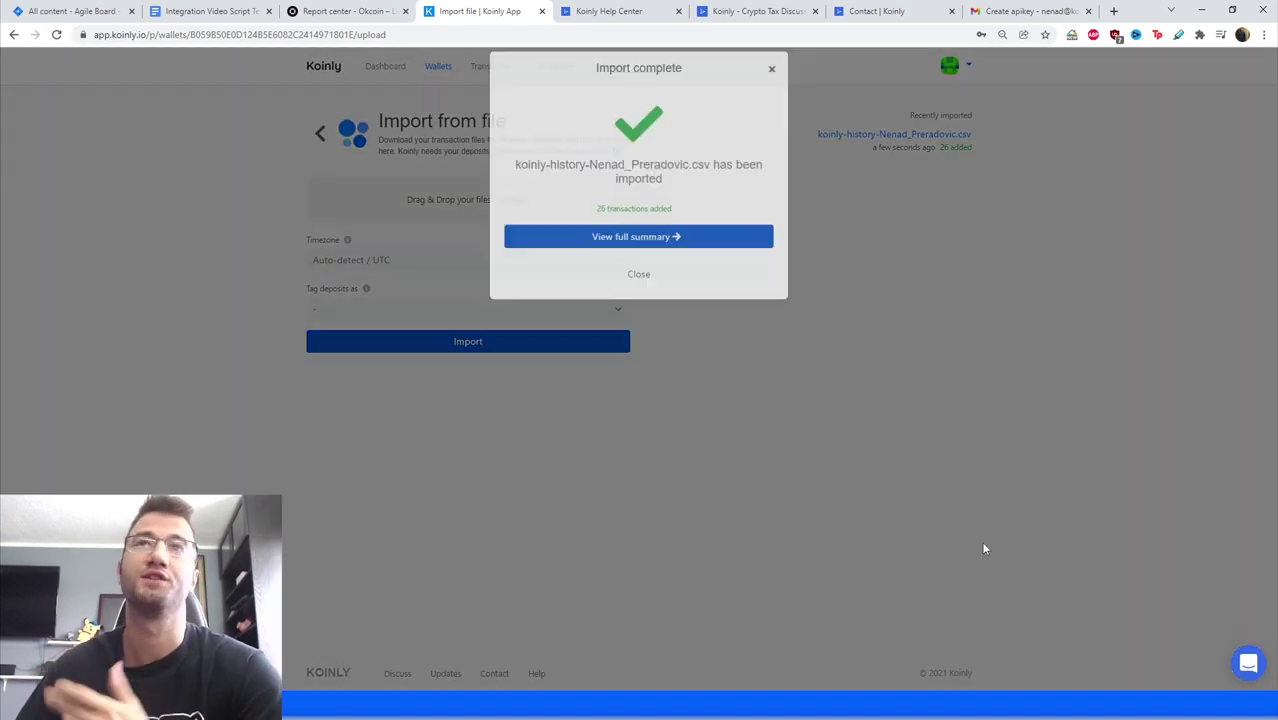
click(630, 290)
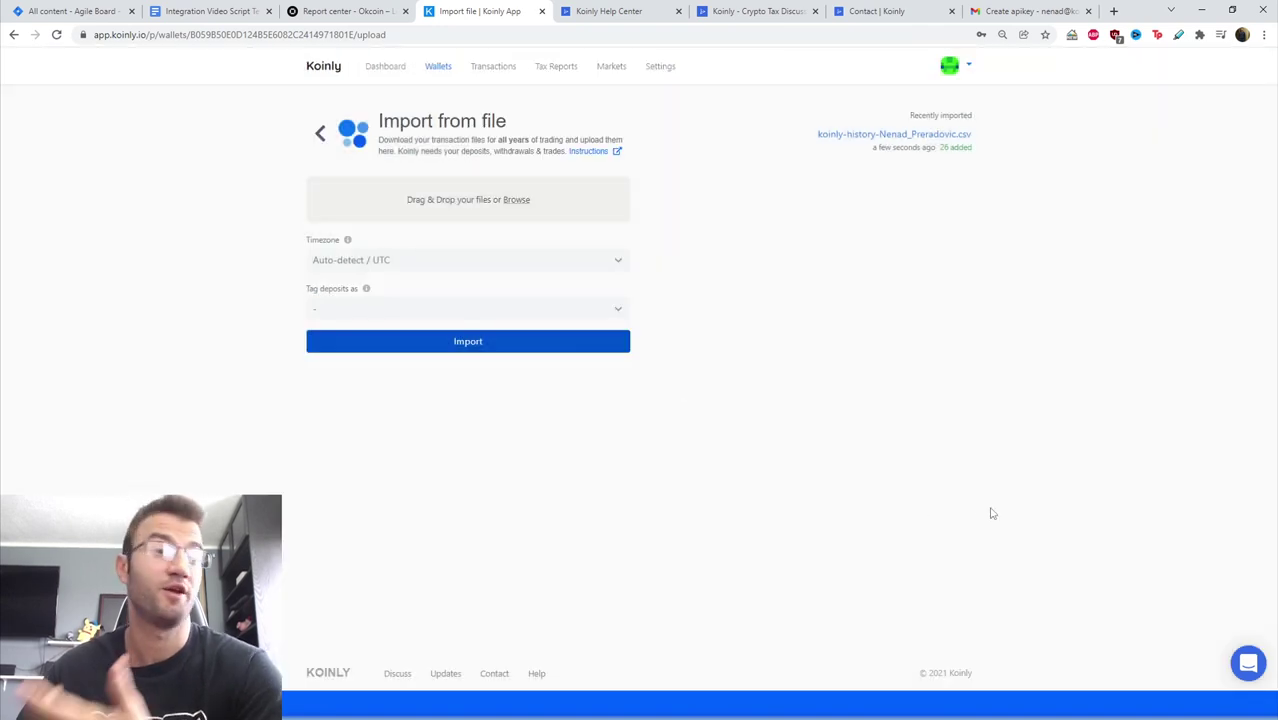
click(320, 133)
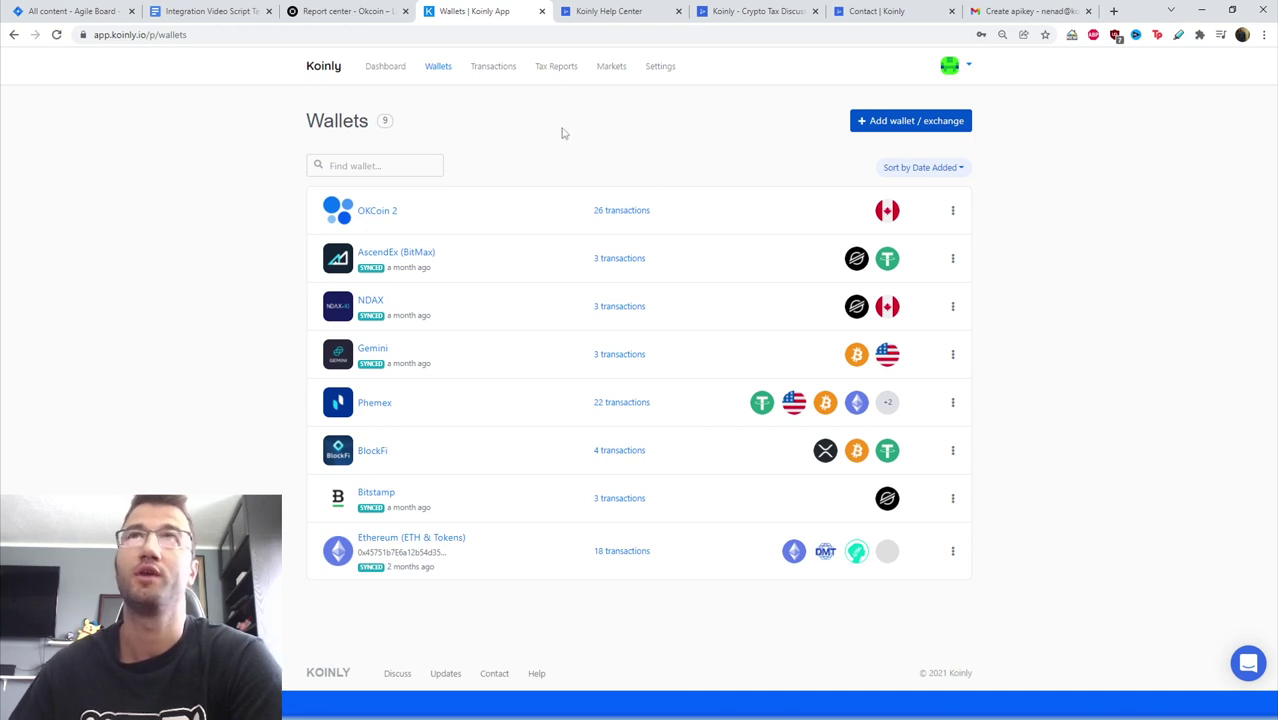
click(552, 67)
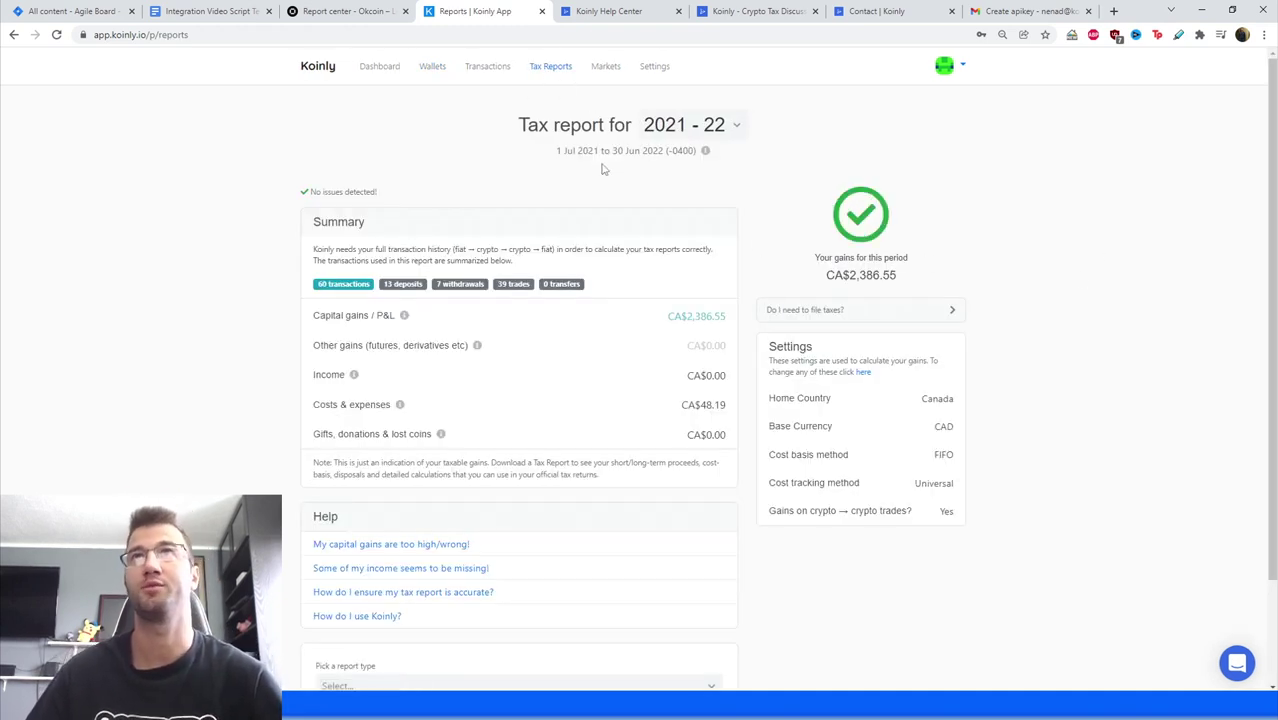
- Review the 2021-22 tax summary with CA$2,386.55 gains and list the available report types
scroll(256, 145, down, 2)
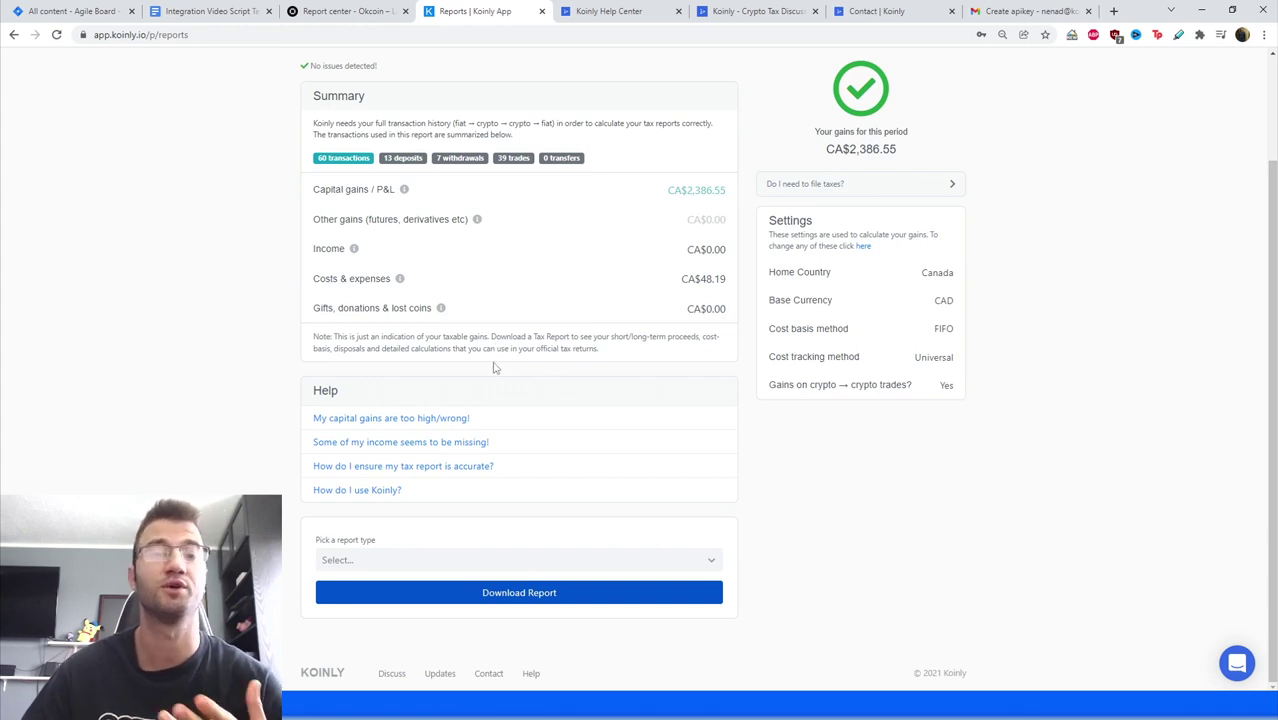
click(713, 566)
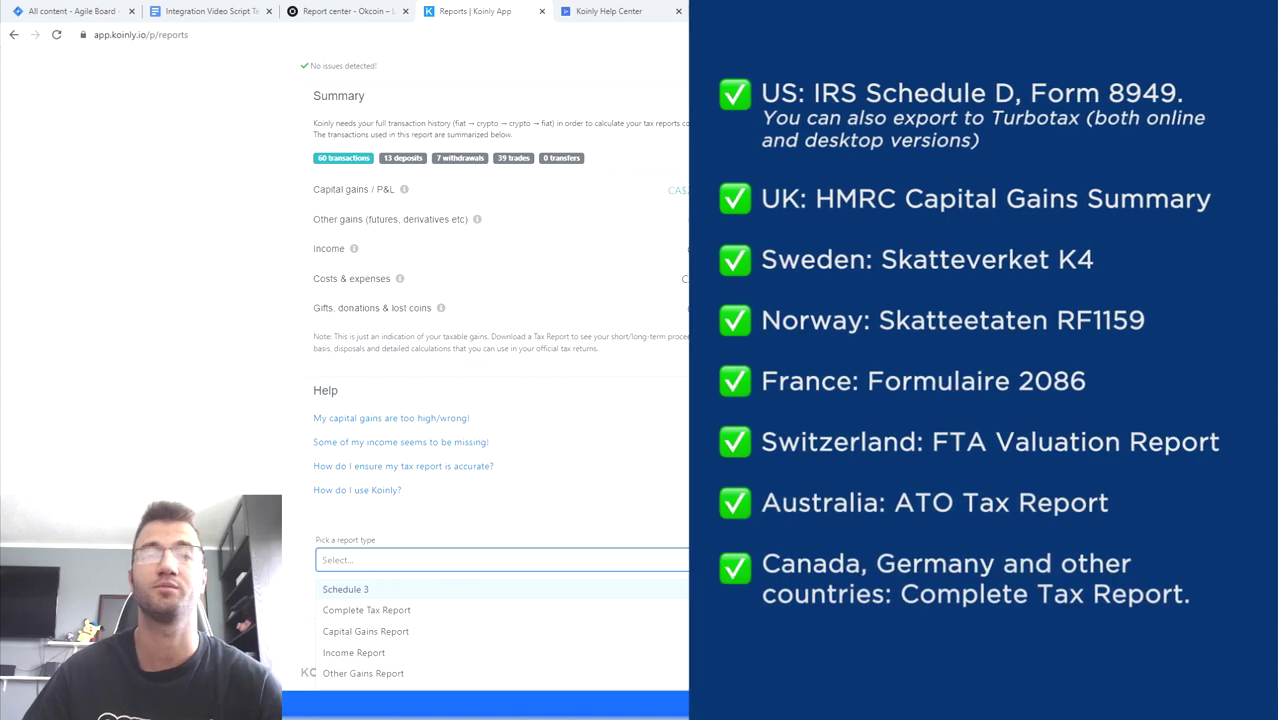
- Close the report type list and move to the Koinly Help Center
key(Escape)
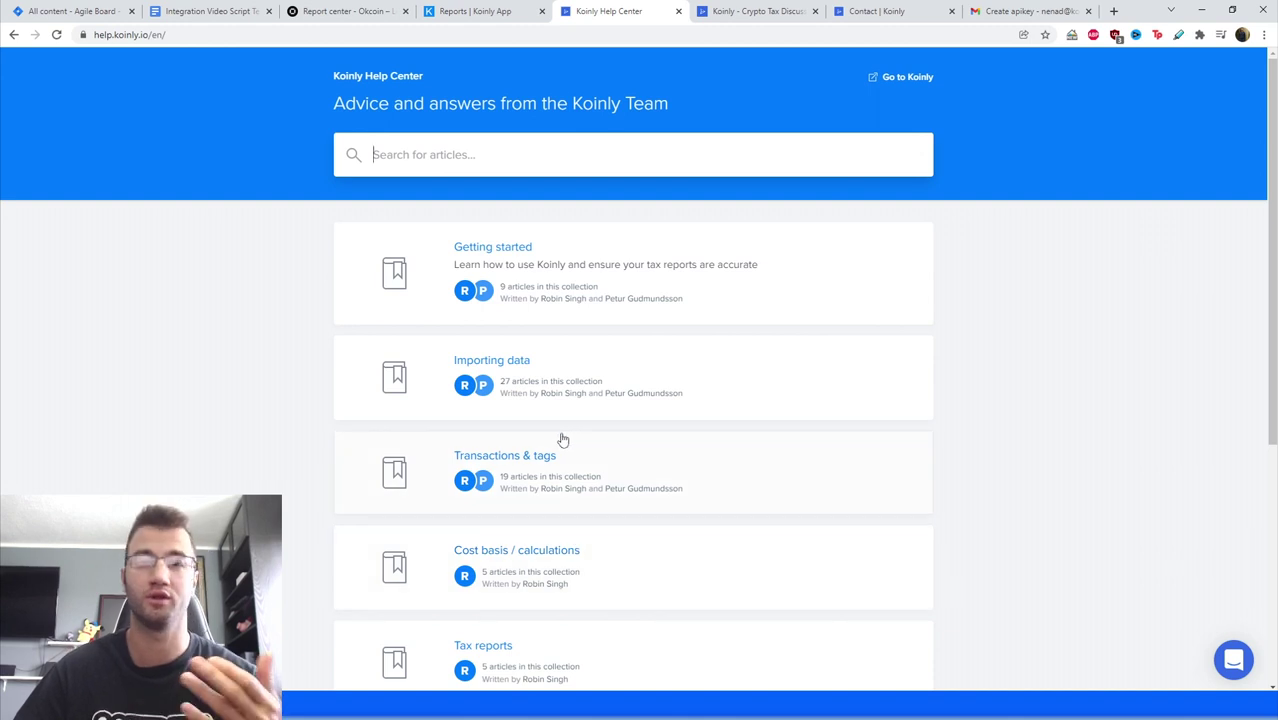
- Glance at the Koinly Discuss forum, then bring up the Contact Koinly page
click(758, 11)
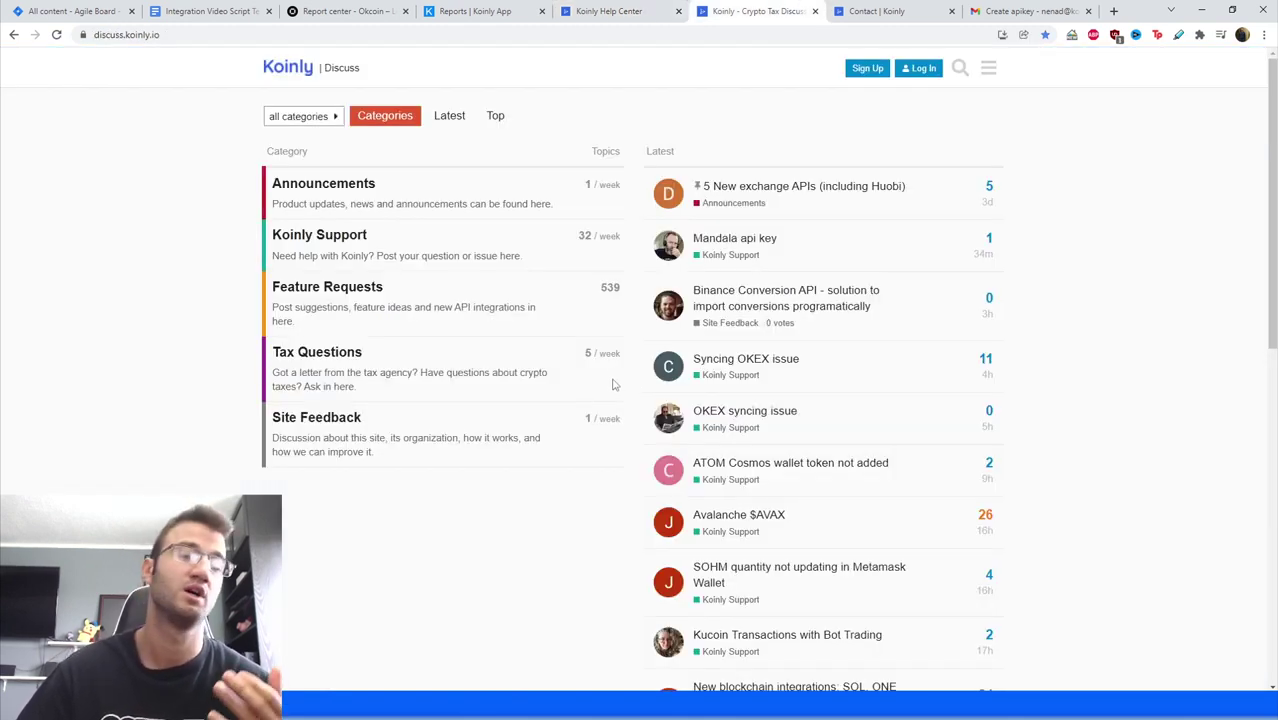
click(868, 11)
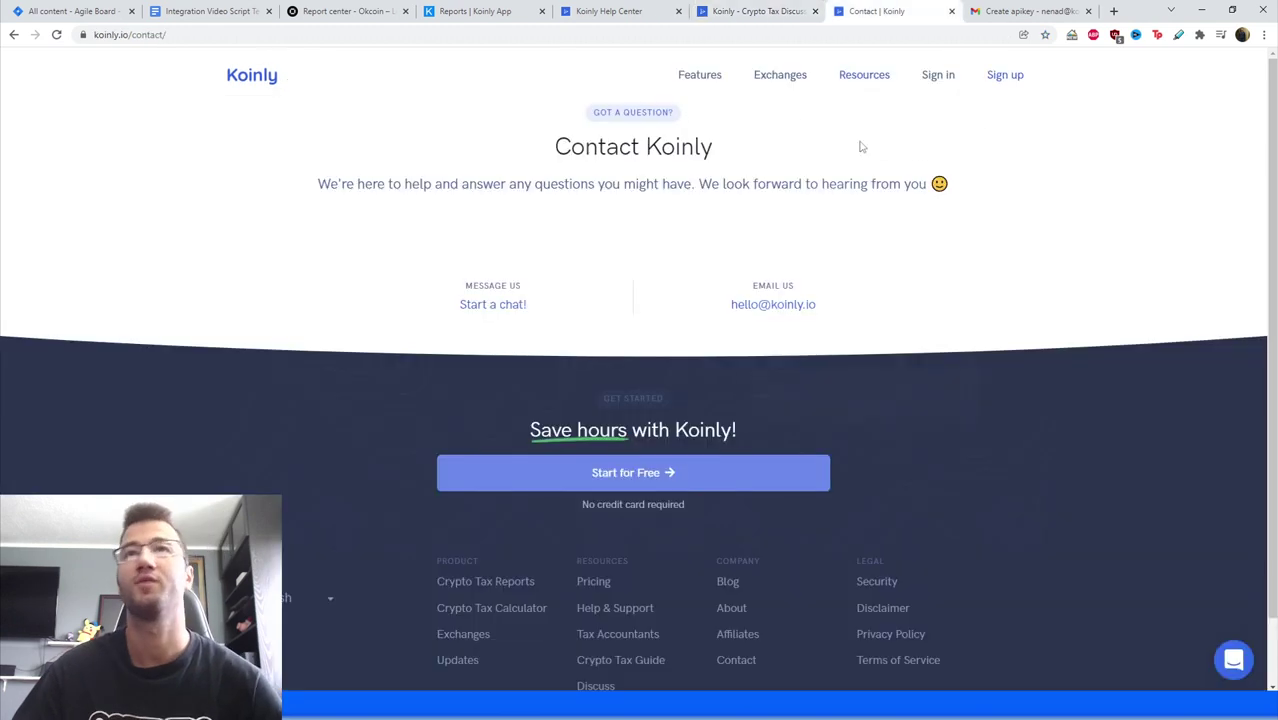